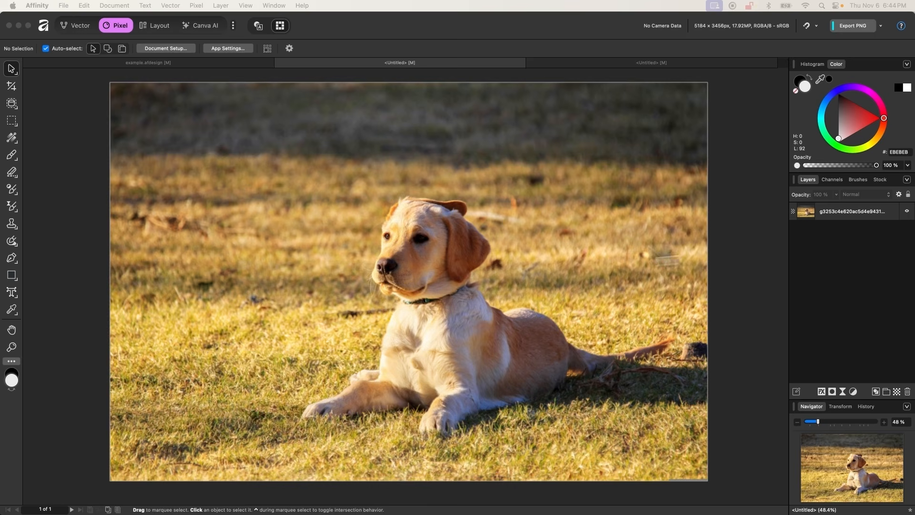
# Draw a large light-gray heart shape over the puppy photo.
pyautogui.click(453, 259)
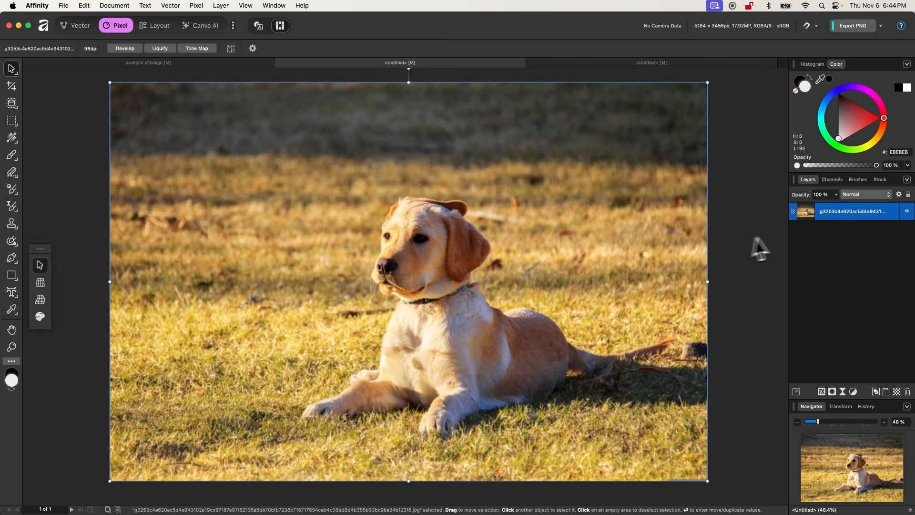
pyautogui.click(782, 234)
pyautogui.click(13, 276)
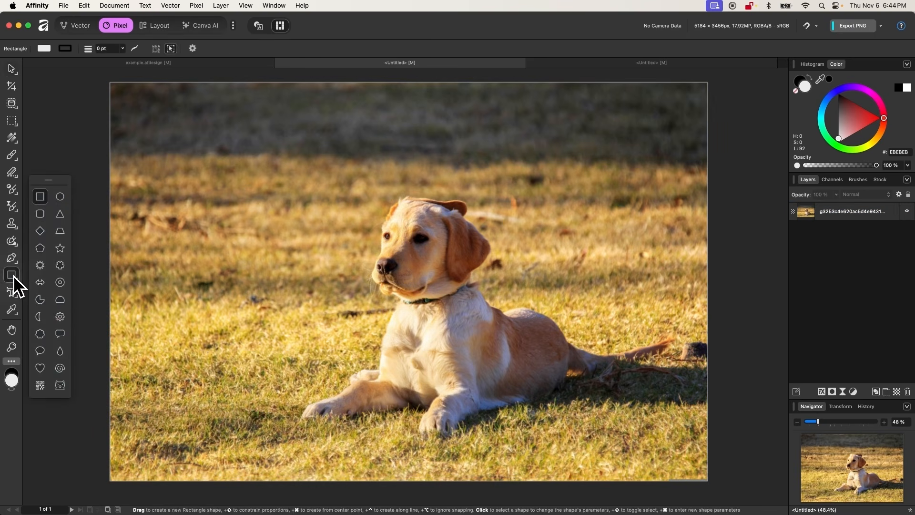
pyautogui.click(43, 369)
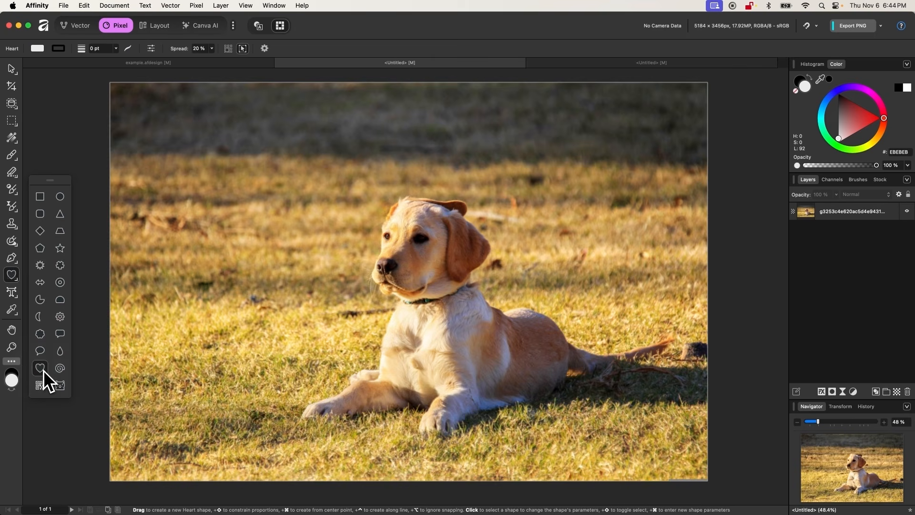
pyautogui.moveTo(343, 195); pyautogui.dragTo(609, 442)
# Position the heart over the puppy's head and chest, and clip the photo layer inside the heart layer.
pyautogui.click(18, 69)
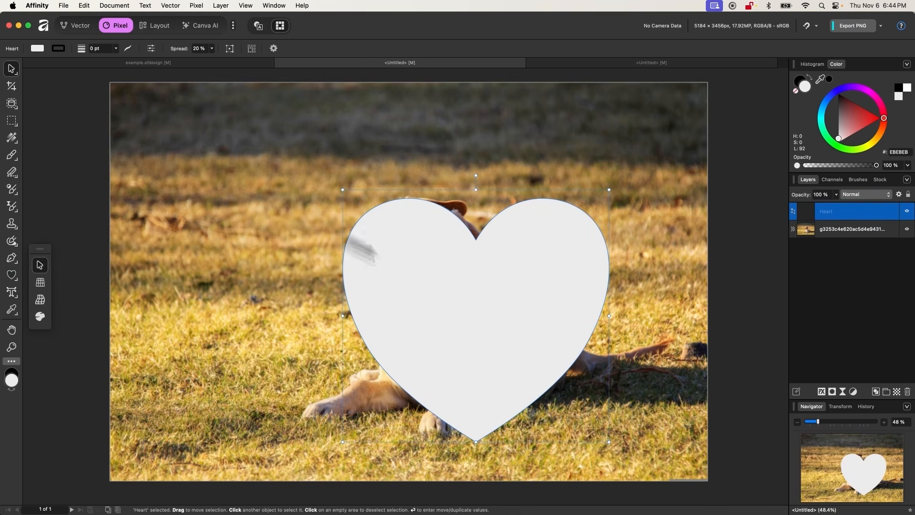
pyautogui.moveTo(544, 323); pyautogui.dragTo(308, 330)
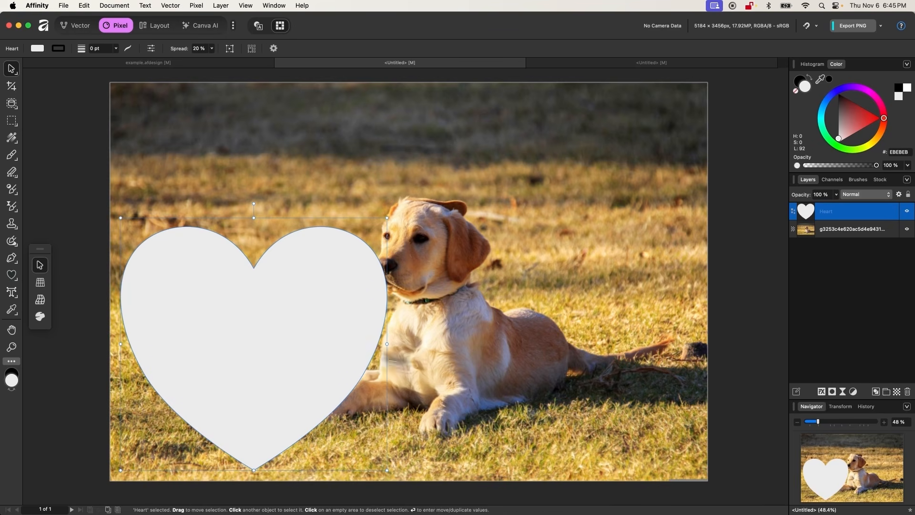
pyautogui.moveTo(273, 371); pyautogui.dragTo(463, 308)
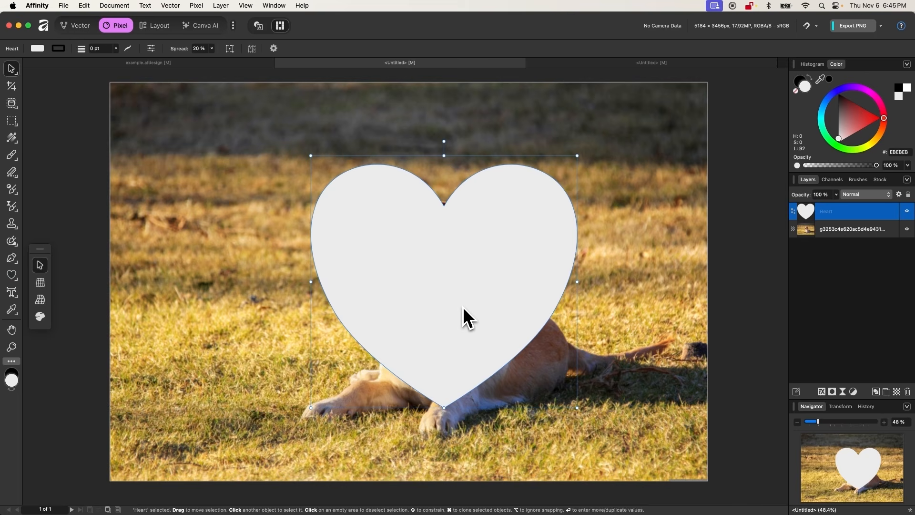
pyautogui.click(811, 234)
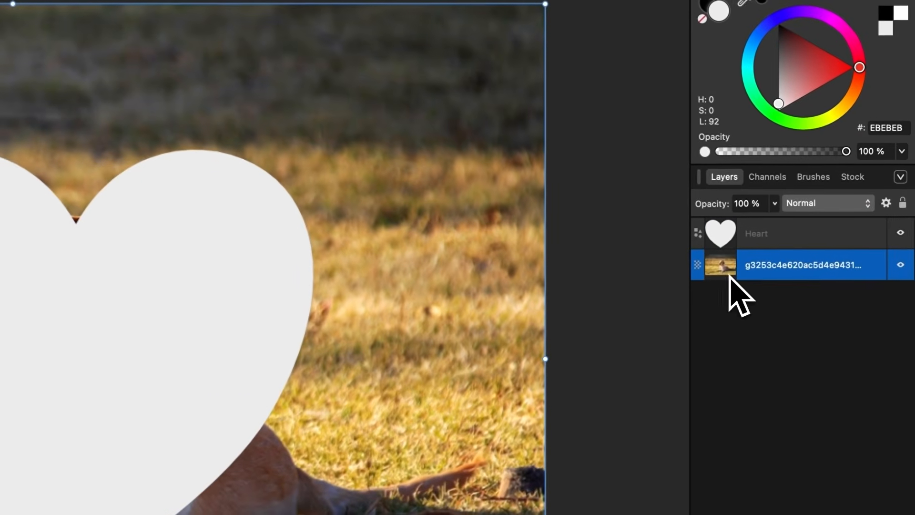
pyautogui.moveTo(729, 276); pyautogui.dragTo(778, 232)
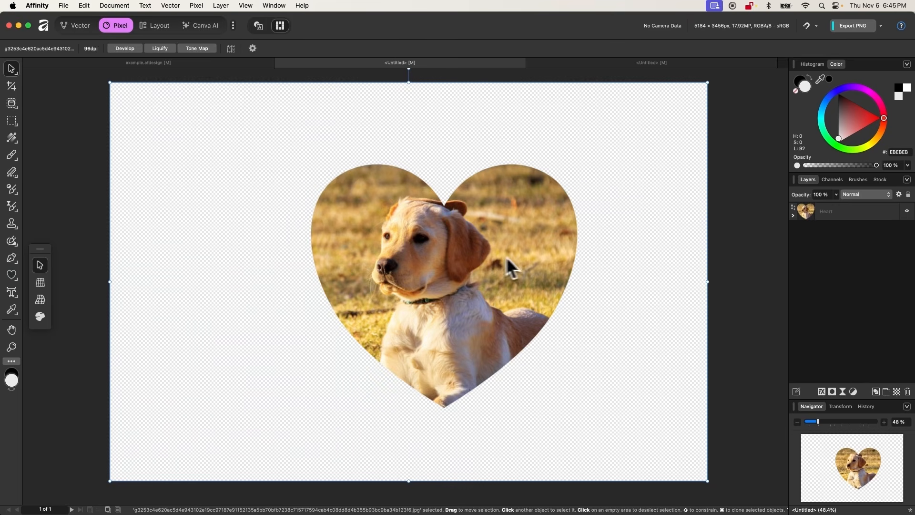
# Scale the clipped heart down slightly and move it up on the canvas.
pyautogui.click(826, 216)
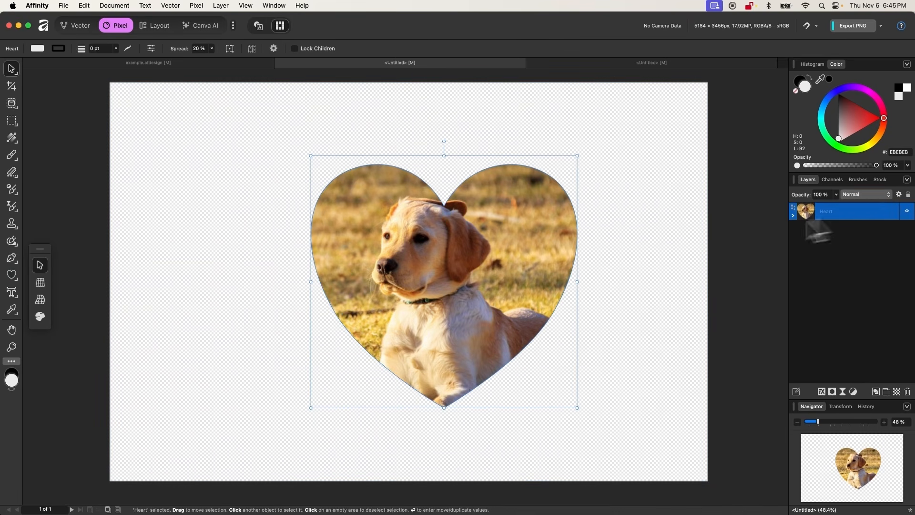
pyautogui.moveTo(537, 275); pyautogui.dragTo(563, 294)
pyautogui.moveTo(491, 302); pyautogui.dragTo(486, 245)
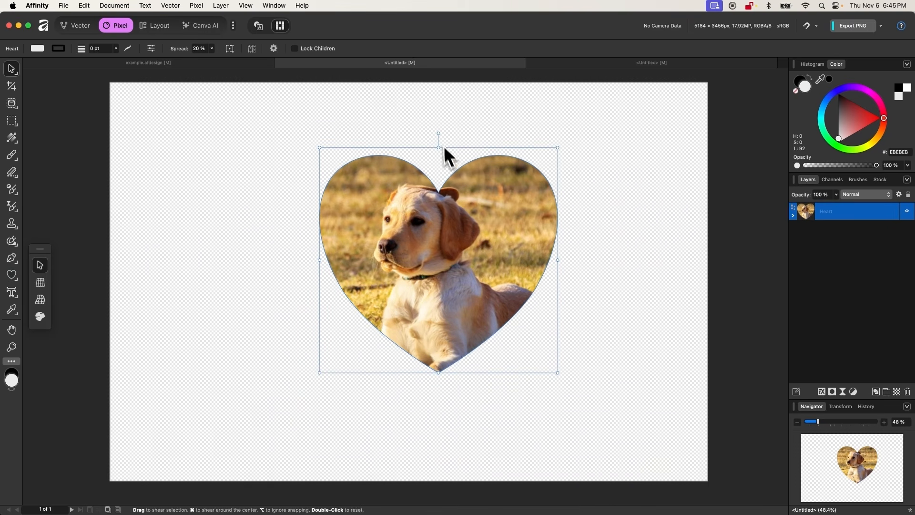
# Try rotating the clipped heart clockwise, undo the rotation, and shift the heart slightly to the left.
pyautogui.moveTo(441, 135); pyautogui.dragTo(506, 156)
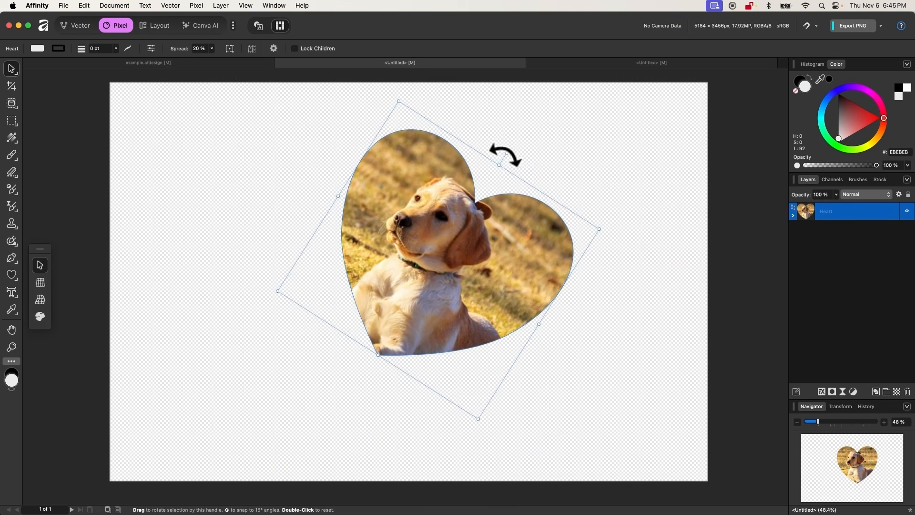
pyautogui.press('super+z')
pyautogui.moveTo(462, 279); pyautogui.dragTo(459, 299)
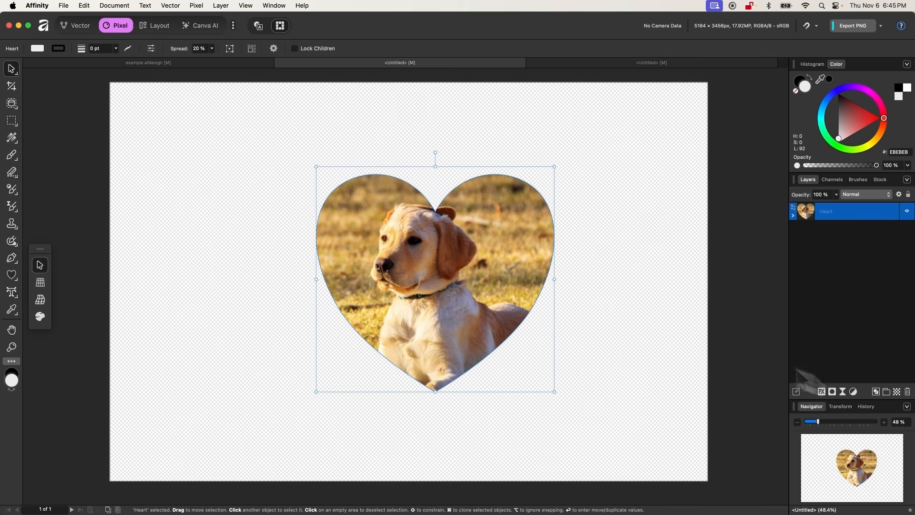
pyautogui.moveTo(462, 285); pyautogui.dragTo(441, 264)
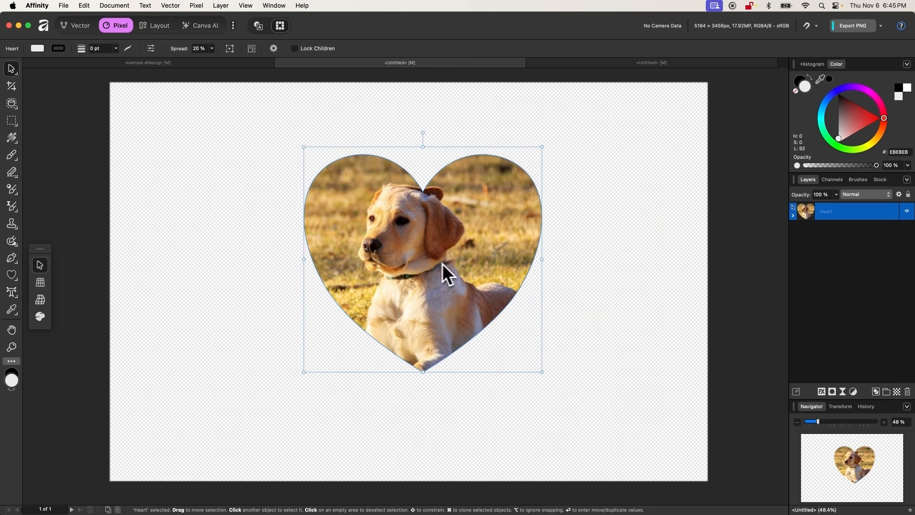
# Reposition the nested puppy photo independently of the heart and scale it down so more of the puppy fits inside.
pyautogui.click(793, 216)
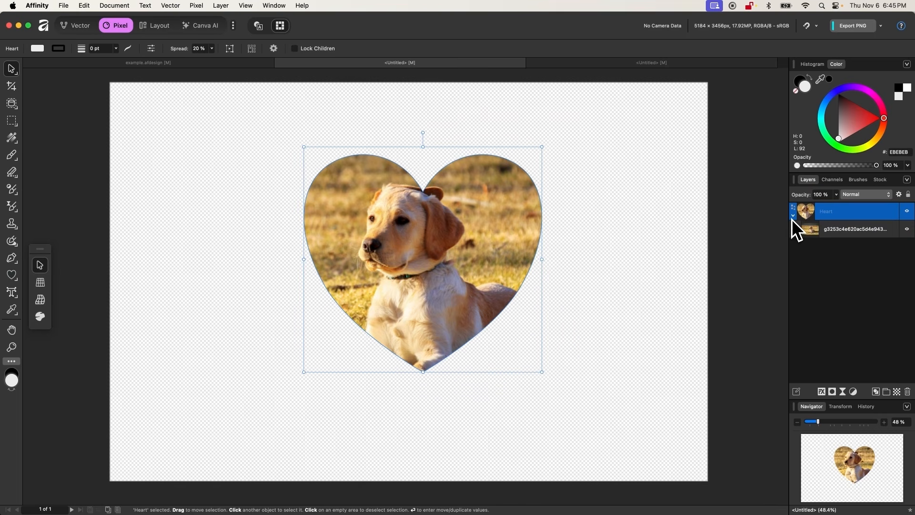
pyautogui.click(842, 230)
pyautogui.moveTo(461, 256)
pyautogui.mouseDown()
pyautogui.moveTo(367, 245)
pyautogui.moveTo(546, 259)
pyautogui.moveTo(422, 257)
pyautogui.moveTo(473, 247)
pyautogui.mouseUp()
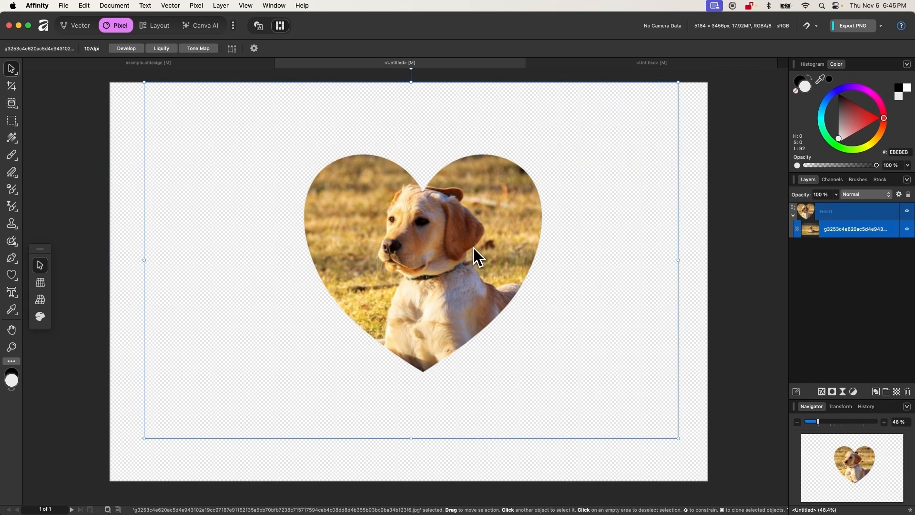
pyautogui.scroll(1, 473, 247)
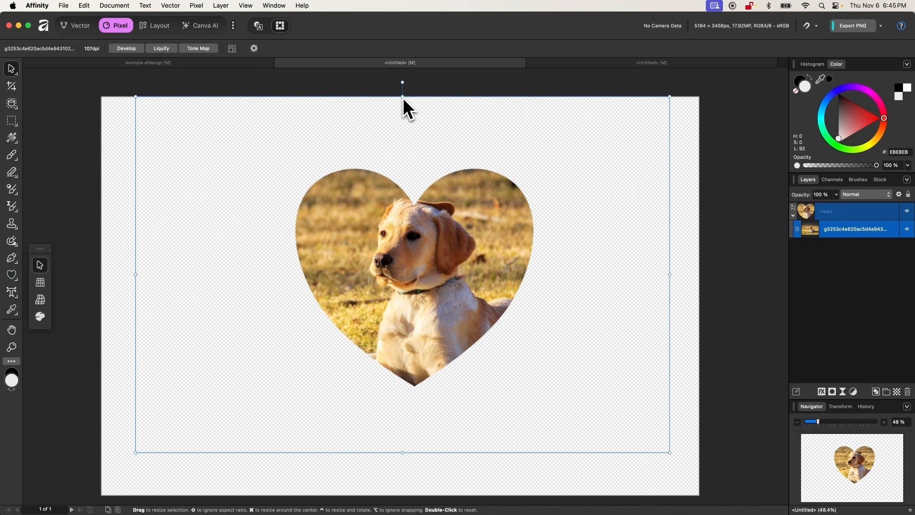
pyautogui.moveTo(402, 97)
pyautogui.mouseDown()
pyautogui.moveTo(411, 139)
pyautogui.moveTo(453, 123)
pyautogui.moveTo(407, 106)
pyautogui.mouseUp()
pyautogui.press('super+z')
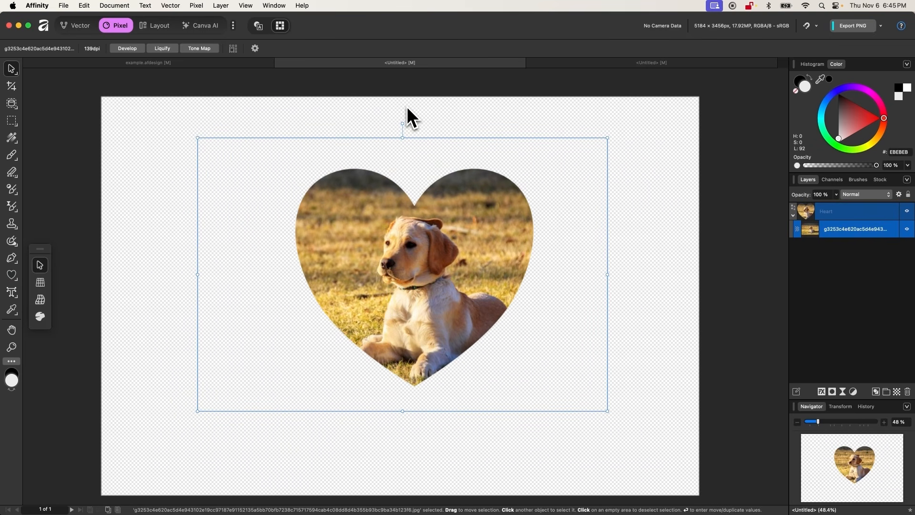
# In the beach photo document, add two-line art text at about 200 pt reading "SUNNY" above "BEACH" over the tree-lined shore.
pyautogui.click(585, 65)
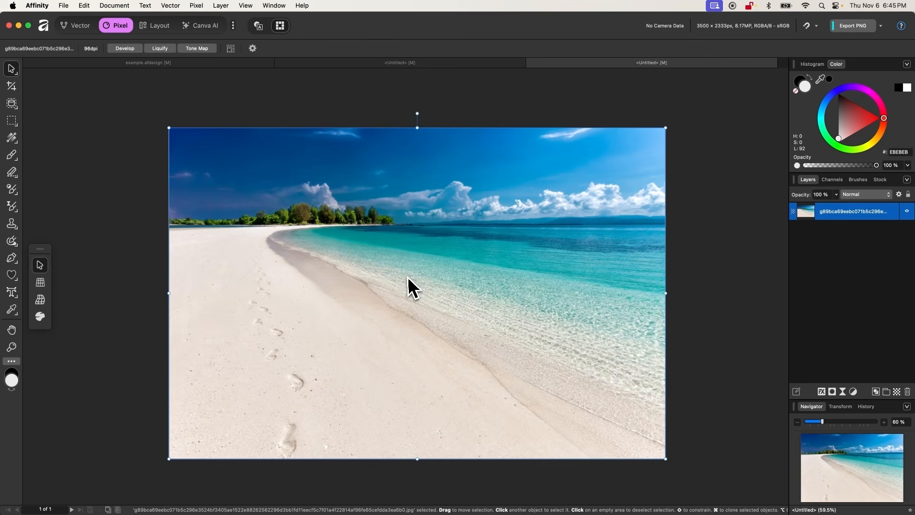
pyautogui.click(357, 92)
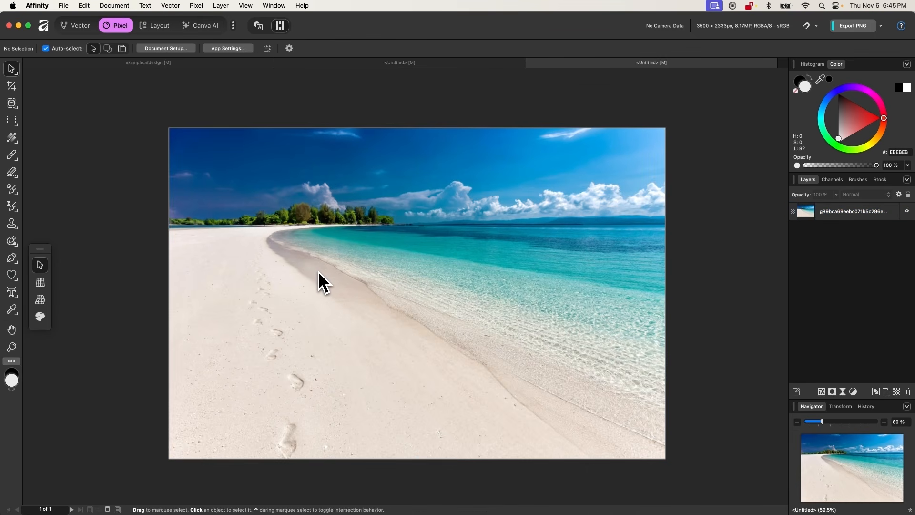
pyautogui.scroll(5, 319, 271)
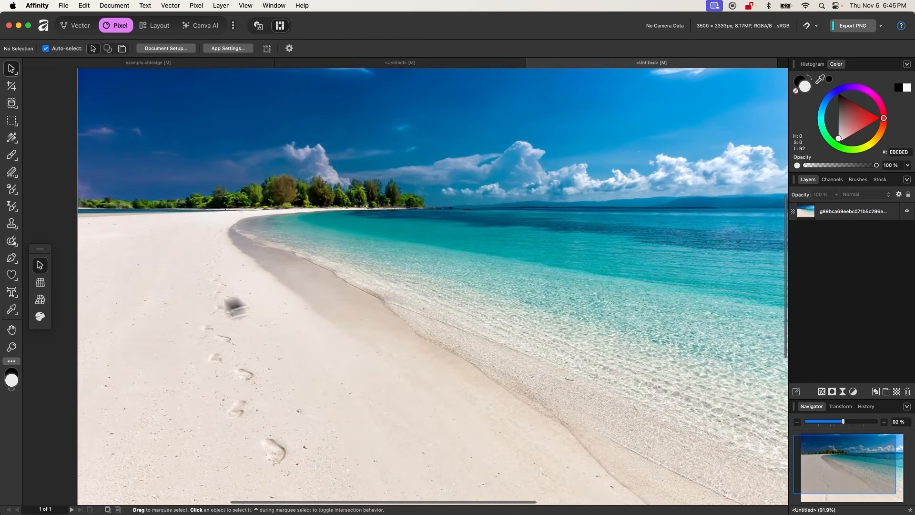
pyautogui.click(12, 291)
pyautogui.moveTo(205, 163); pyautogui.dragTo(271, 206)
pyautogui.press('capslock')
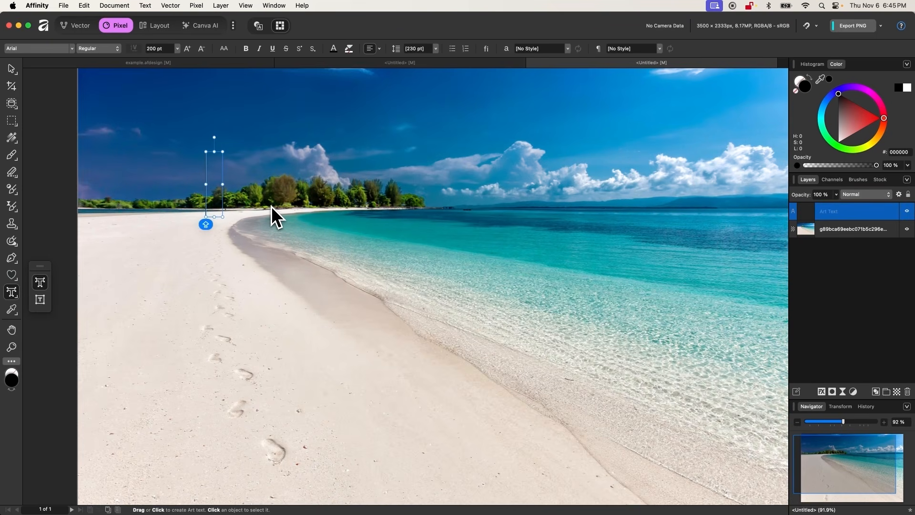
pyautogui.write('SUNNY')
pyautogui.press('Return')
pyautogui.write('BEACH')
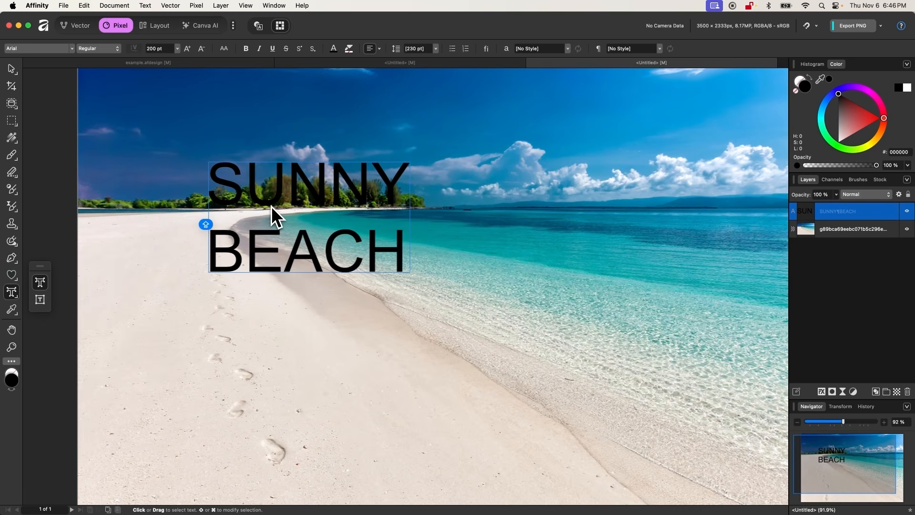
# Recolor the entire SUNNY BEACH text to white (FFFFFF).
pyautogui.scroll(3, 271, 206)
pyautogui.scroll(2, 271, 205)
pyautogui.scroll(1, 182, 227)
pyautogui.hscroll(-1, 182, 227)
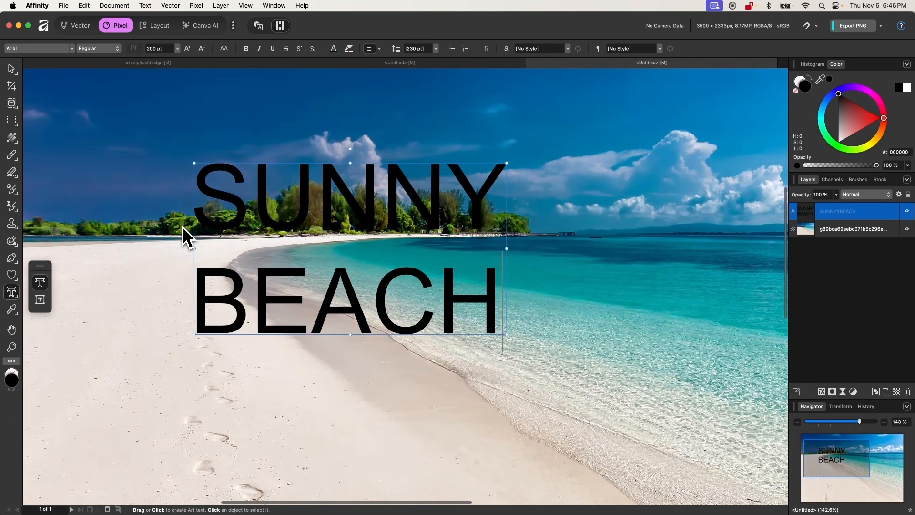
pyautogui.press('super+a')
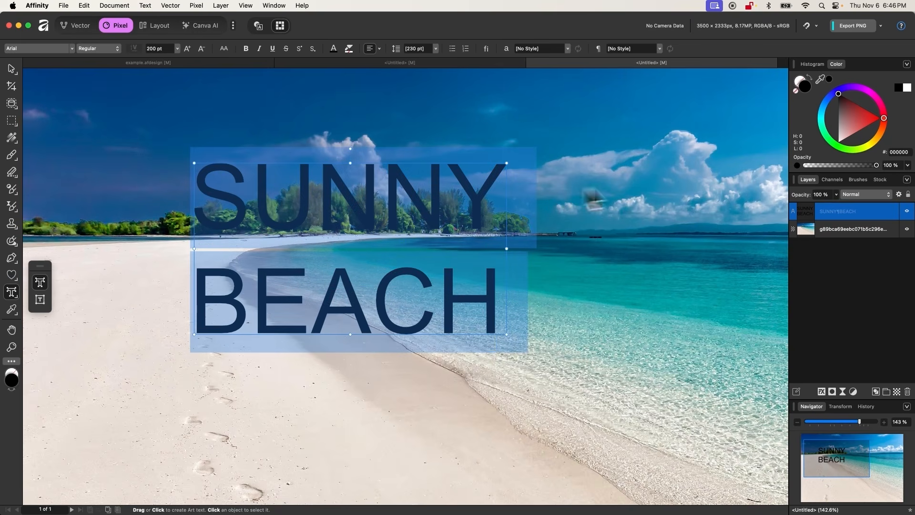
pyautogui.moveTo(855, 126); pyautogui.dragTo(796, 194)
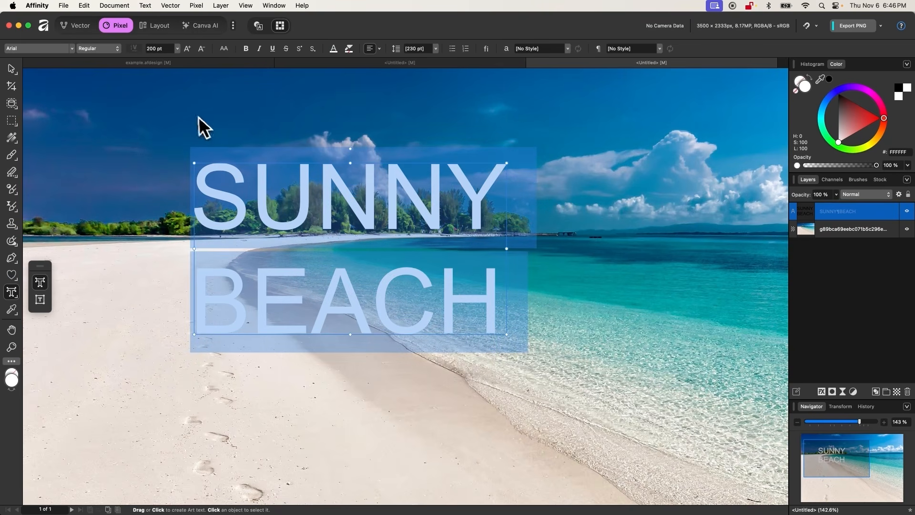
# Change the font of the SUNNY BEACH text to Impact.
pyautogui.click(57, 48)
pyautogui.write('imp')
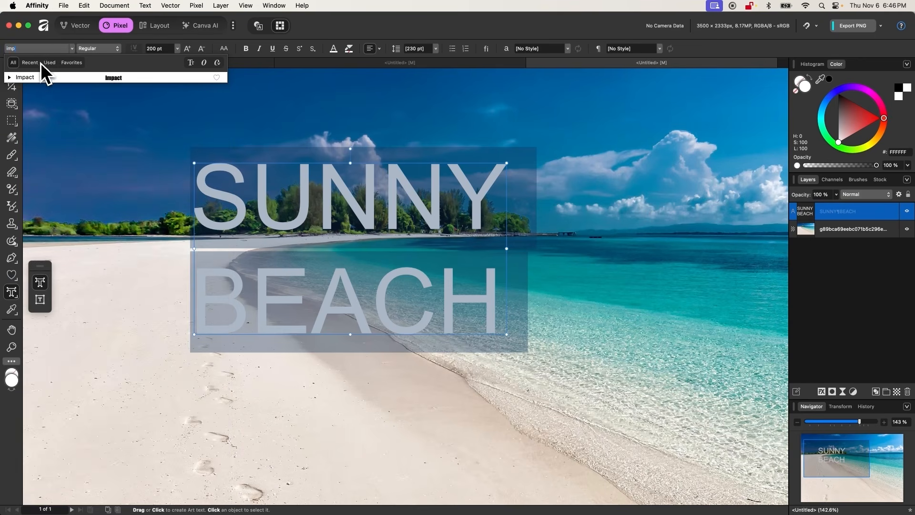
pyautogui.click(65, 76)
# Tighten the kerning between each pair of letters in SUNNY until neighboring letters touch.
pyautogui.scroll(2, 277, 196)
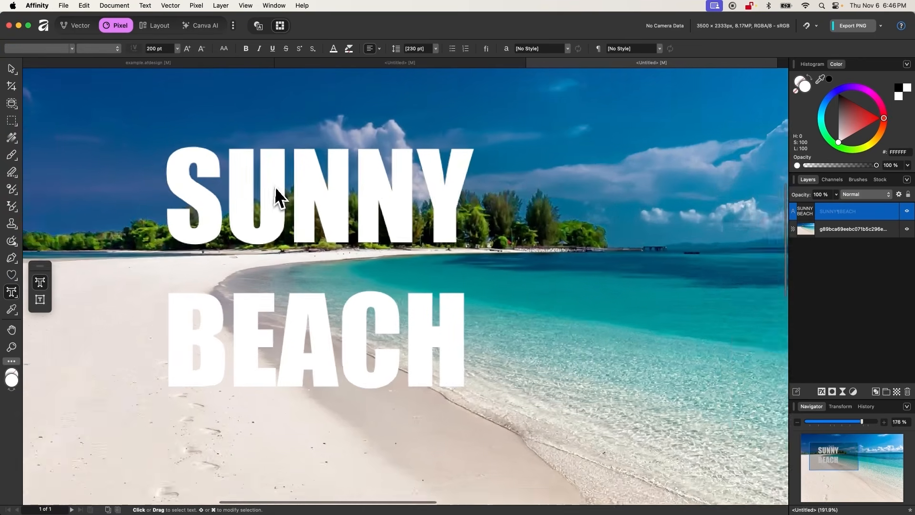
pyautogui.scroll(2, 276, 196)
pyautogui.click(226, 207)
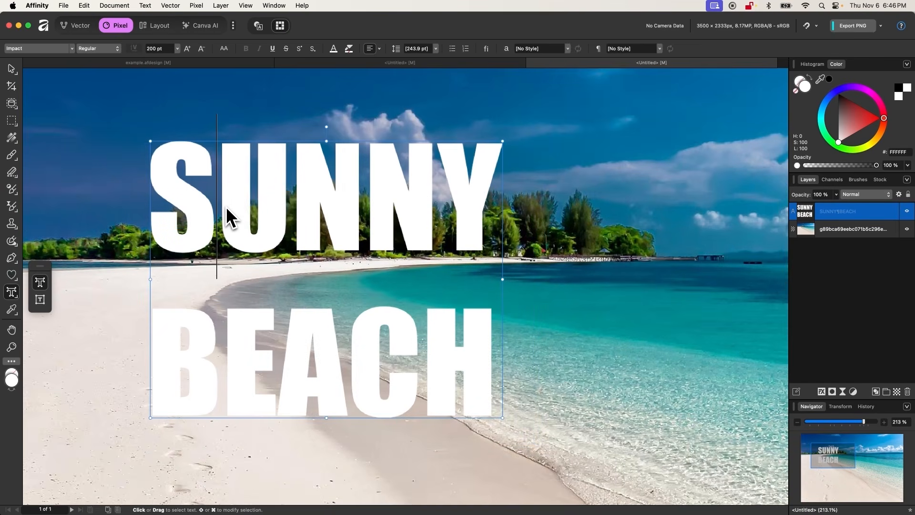
pyautogui.hotkey('alt', 'Left')
pyautogui.hotkey('alt', 'Left')
pyautogui.hotkey('alt', 'Left')
pyautogui.hotkey('alt', 'Left')
pyautogui.press('Right')
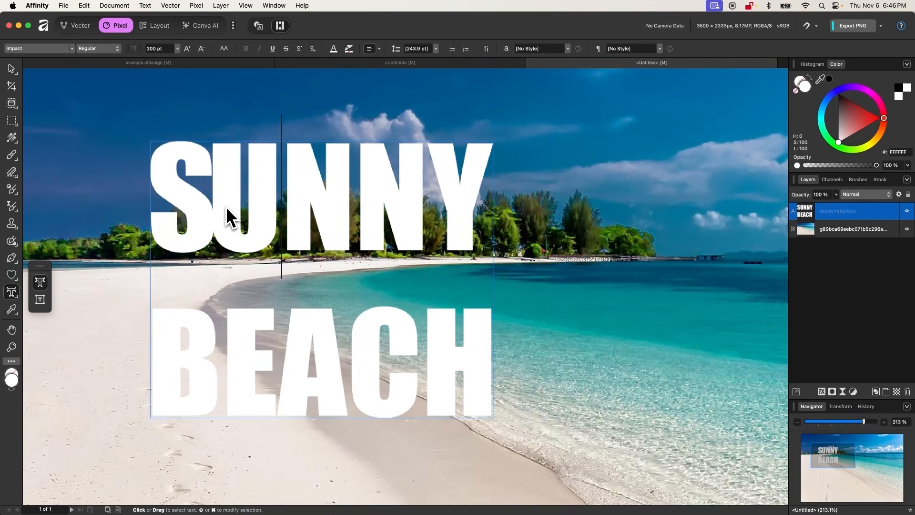
pyautogui.hotkey('alt', 'Left')
pyautogui.hotkey('alt', 'Left')
pyautogui.hotkey('alt', 'Left')
pyautogui.hotkey('alt', 'Left')
pyautogui.hotkey('alt', 'Left')
pyautogui.press('Right')
pyautogui.hotkey('alt', 'Left')
pyautogui.hotkey('alt', 'Left')
pyautogui.hotkey('alt', 'Left')
pyautogui.hotkey('alt', 'Left')
pyautogui.hotkey('alt', 'Left')
pyautogui.hotkey('alt', 'Left')
pyautogui.hotkey('alt', 'Left')
pyautogui.press('Right')
pyautogui.hotkey('alt', 'Left')
pyautogui.hotkey('alt', 'Left')
pyautogui.hotkey('alt', 'Left')
pyautogui.hotkey('alt', 'Left')
pyautogui.hotkey('alt', 'Left')
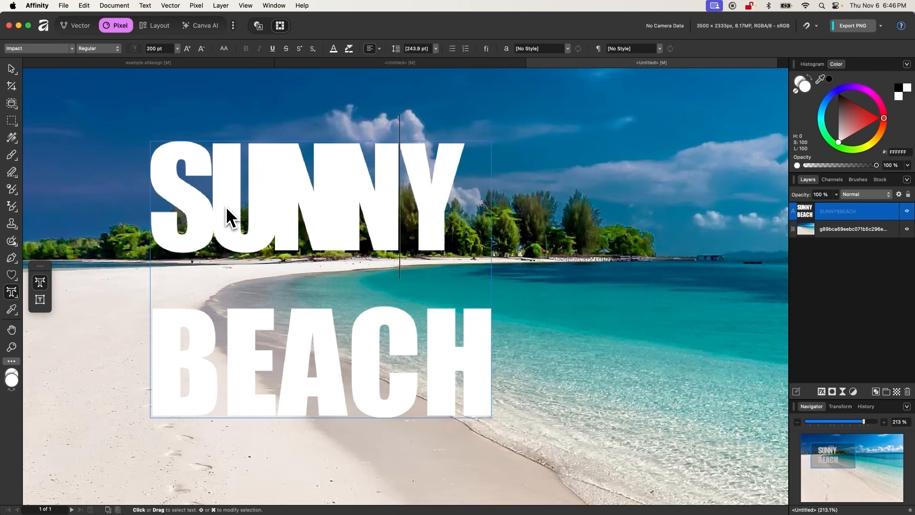
# Tighten the kerning between each pair of letters in BEACH, working from the H back to the B, until they touch.
pyautogui.press('Down')
pyautogui.hotkey('alt', 'Left')
pyautogui.hotkey('alt', 'Left')
pyautogui.hotkey('alt', 'Left')
pyautogui.hotkey('alt', 'Left')
pyautogui.hotkey('alt', 'Left')
pyautogui.hotkey('alt', 'Left')
pyautogui.hotkey('alt', 'Left')
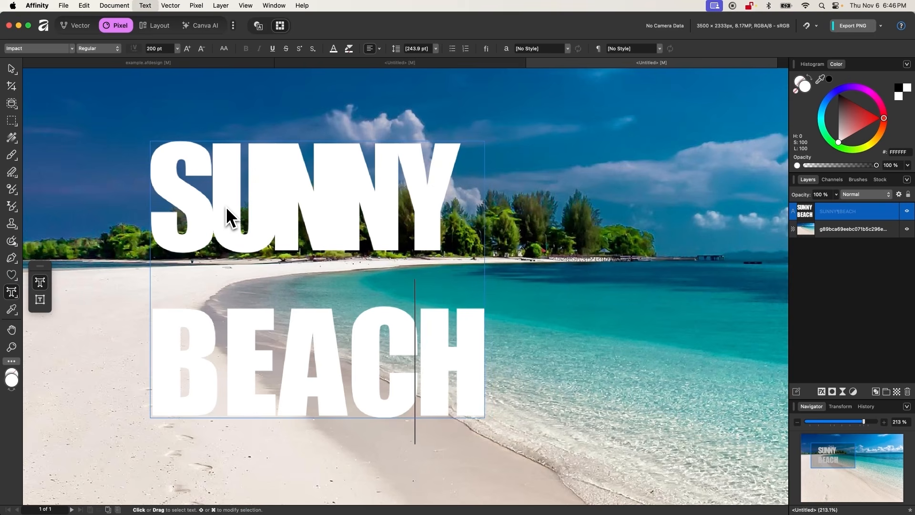
pyautogui.press('Left')
pyautogui.hotkey('alt', 'Left')
pyautogui.hotkey('alt', 'Left')
pyautogui.hotkey('alt', 'Left')
pyautogui.hotkey('alt', 'Left')
pyautogui.hotkey('alt', 'Left')
pyautogui.hotkey('alt', 'Left')
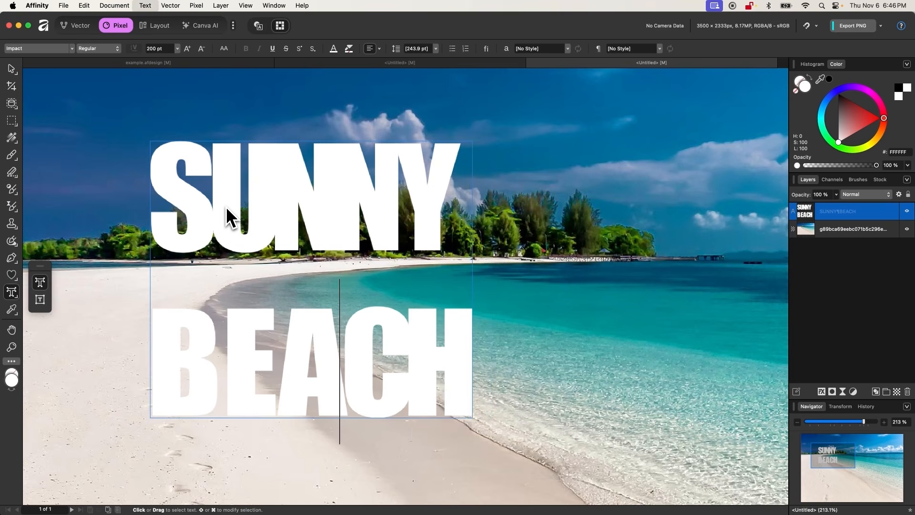
pyautogui.press('Left')
pyautogui.hotkey('alt', 'Left')
pyautogui.hotkey('alt', 'Left')
pyautogui.hotkey('alt', 'Left')
pyautogui.hotkey('alt', 'Left')
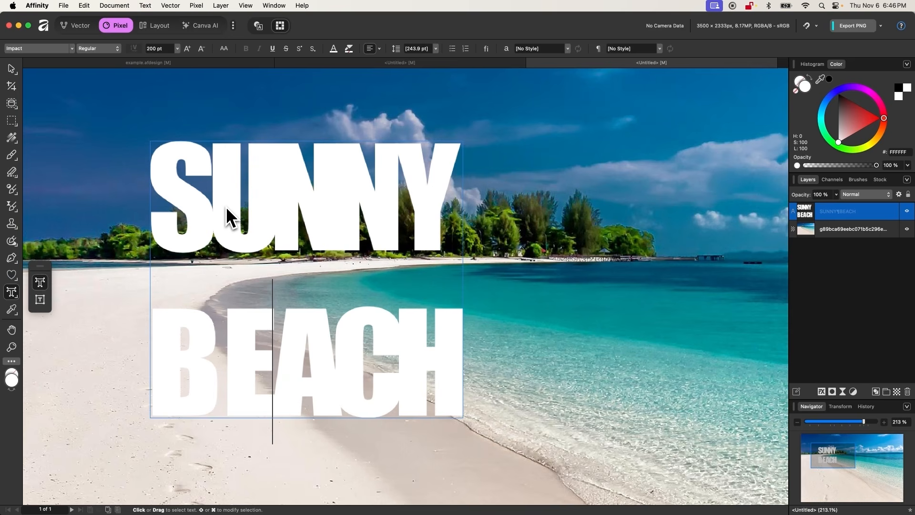
pyautogui.press('Right')
pyautogui.press('Right')
pyautogui.press('Left')
pyautogui.press('Left')
pyautogui.press('Left')
pyautogui.press('Left')
pyautogui.press('Right')
pyautogui.hotkey('alt', 'Left')
pyautogui.hotkey('alt', 'Left')
pyautogui.hotkey('alt', 'Left')
pyautogui.hotkey('alt', 'Left')
pyautogui.hotkey('alt', 'Left')
pyautogui.hotkey('alt', 'Left')
pyautogui.hotkey('alt', 'Left')
pyautogui.hotkey('alt', 'Left')
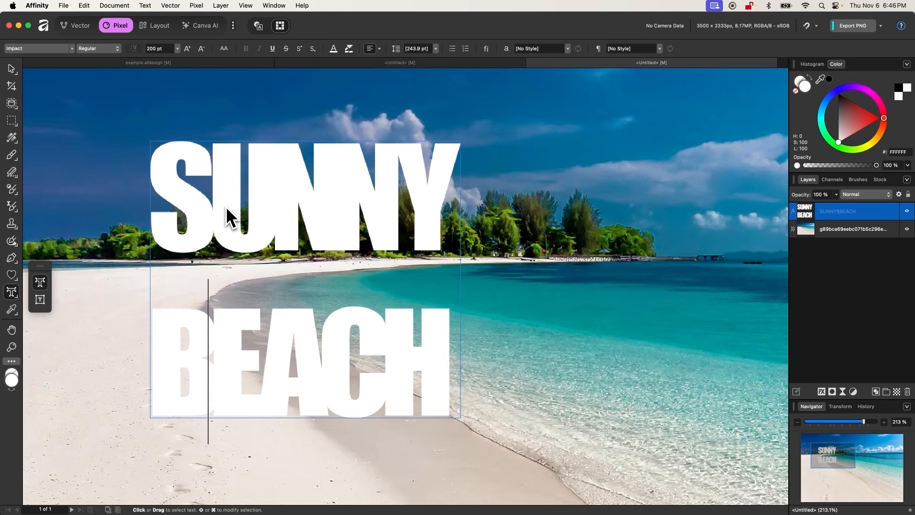
# Tighten the leading of the whole SUNNY BEACH text to 152.3 pt so the two lines touch.
pyautogui.press('super+a')
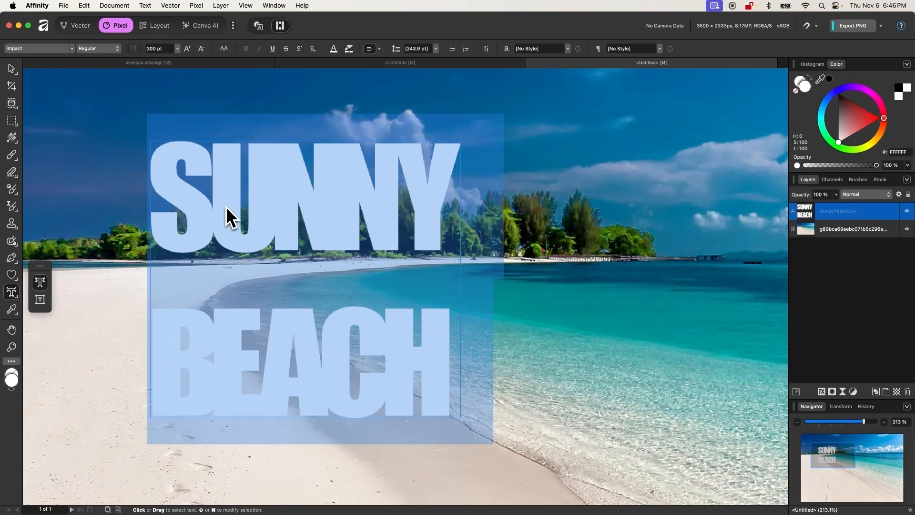
pyautogui.hotkey('alt', 'Down')
pyautogui.hotkey('alt', 'Down')
pyautogui.hotkey('alt', 'Down')
pyautogui.hotkey('alt', 'Up')
pyautogui.hotkey('alt', 'Up')
pyautogui.hotkey('alt', 'Up')
pyautogui.hotkey('alt', 'Up')
pyautogui.hotkey('alt', 'Up')
pyautogui.hotkey('alt', 'Down')
pyautogui.hotkey('alt', 'Up')
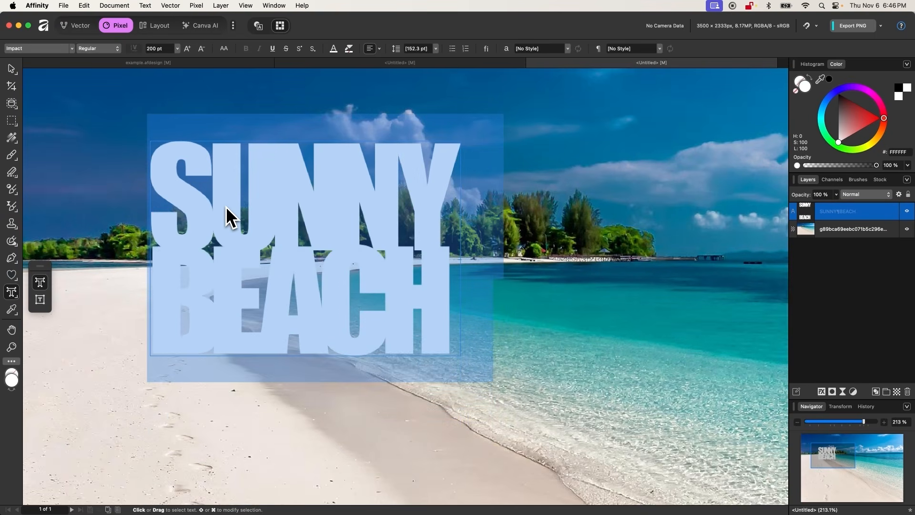
pyautogui.press('Escape')
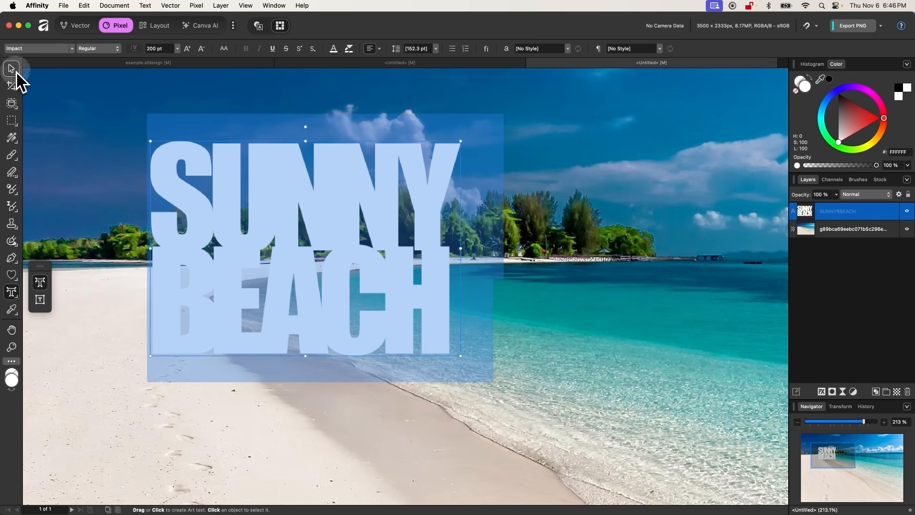
# Scale the SUNNY BEACH text up proportionally to about 529 pt and place it over the upper middle of the beach photo.
pyautogui.click(13, 69)
pyautogui.scroll(-5, 317, 238)
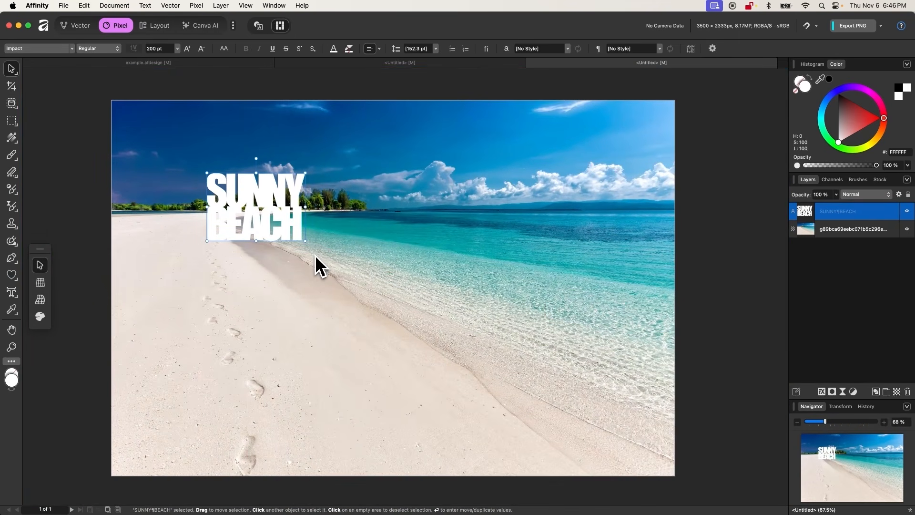
pyautogui.moveTo(307, 243); pyautogui.dragTo(491, 319)
pyautogui.moveTo(417, 312); pyautogui.dragTo(436, 270)
# Clip the beach photo layer inside the SUNNY BEACH text, undoing the trial move of the photo.
pyautogui.click(819, 233)
pyautogui.moveTo(813, 239)
pyautogui.mouseDown()
pyautogui.moveTo(851, 222)
pyautogui.moveTo(852, 211)
pyautogui.mouseUp()
pyautogui.moveTo(438, 233); pyautogui.dragTo(464, 283)
pyautogui.press('super+z')
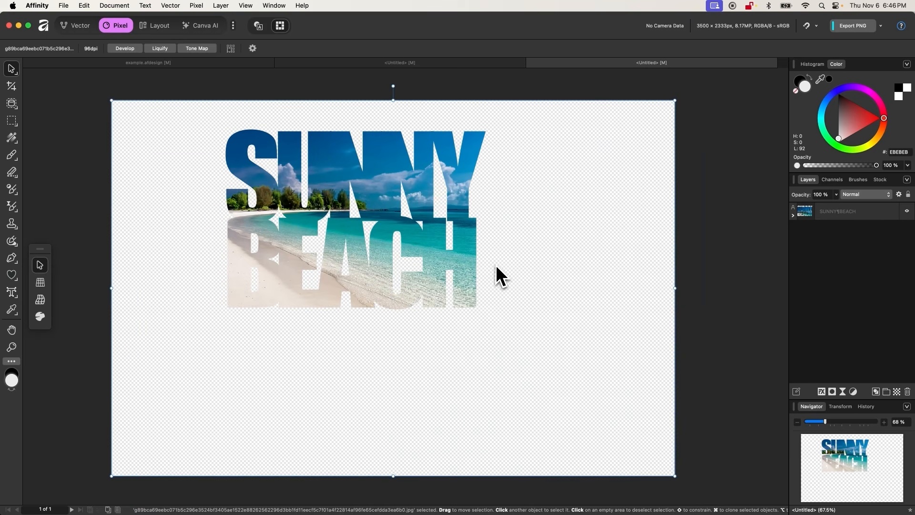
# Move the SUNNY BEACH text together with its clipped photo slightly closer to the middle of the page.
pyautogui.click(839, 211)
pyautogui.scroll(2, 351, 307)
pyautogui.moveTo(375, 264); pyautogui.dragTo(402, 303)
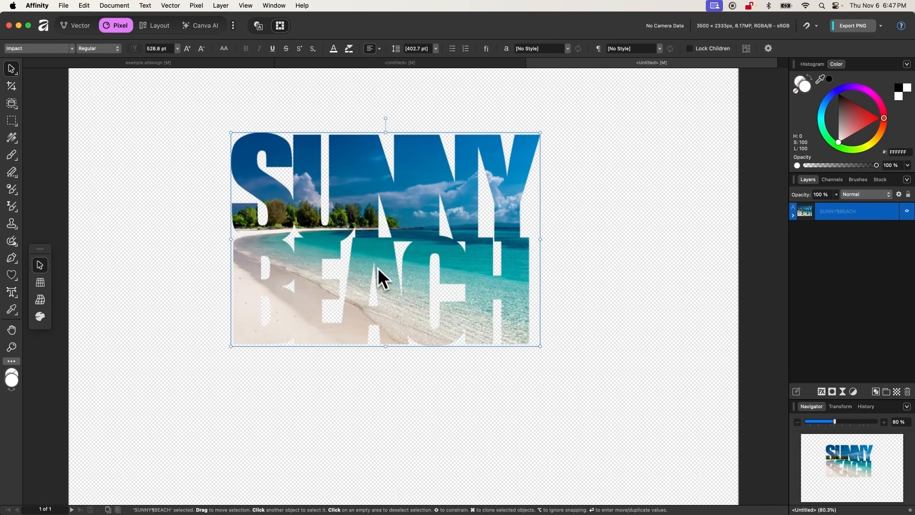
# Reposition the clipped beach photo inside the SUNNY BEACH letters, shifting it to the right, and deselect it.
pyautogui.scroll(3, 379, 271)
pyautogui.scroll(-3, 378, 266)
pyautogui.click(793, 216)
pyautogui.click(853, 229)
pyautogui.moveTo(477, 409); pyautogui.dragTo(541, 418)
pyautogui.scroll(-3, 408, 307)
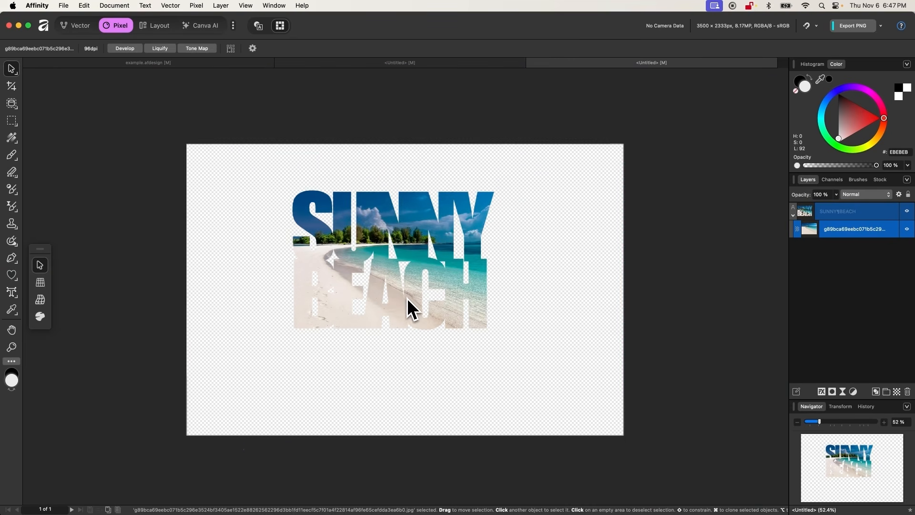
pyautogui.click(695, 262)
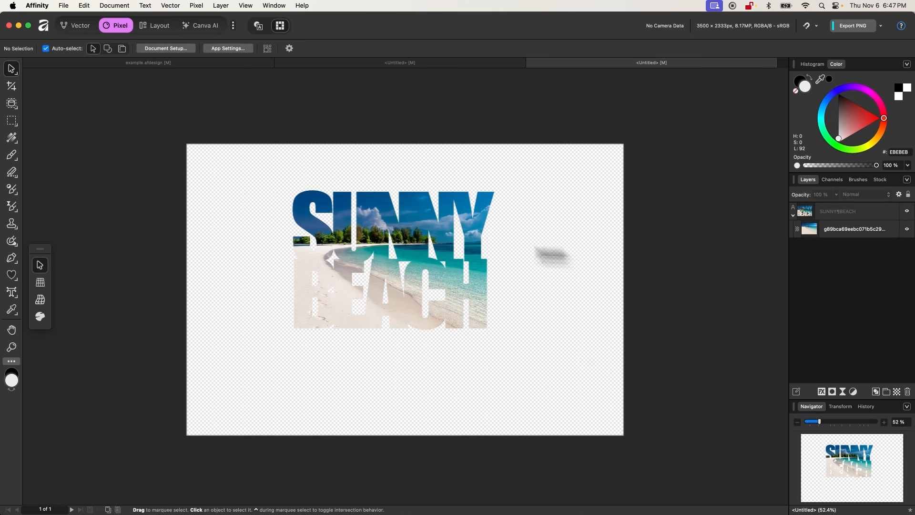
# Draw a rectangle covering the entire page and fill it with a very dark navy blue.
pyautogui.click(13, 276)
pyautogui.click(40, 197)
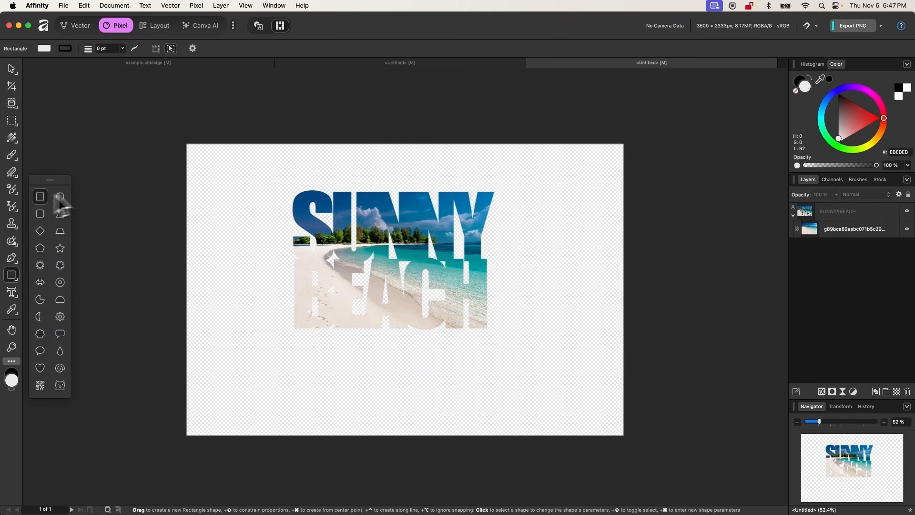
pyautogui.moveTo(222, 169); pyautogui.dragTo(643, 447)
pyautogui.moveTo(845, 93); pyautogui.dragTo(833, 90)
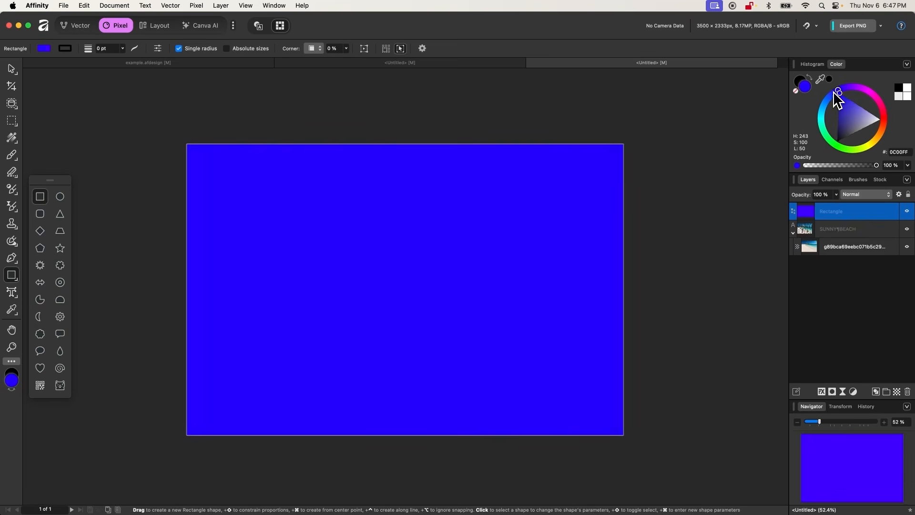
pyautogui.click(850, 131)
pyautogui.moveTo(850, 130); pyautogui.dragTo(839, 134)
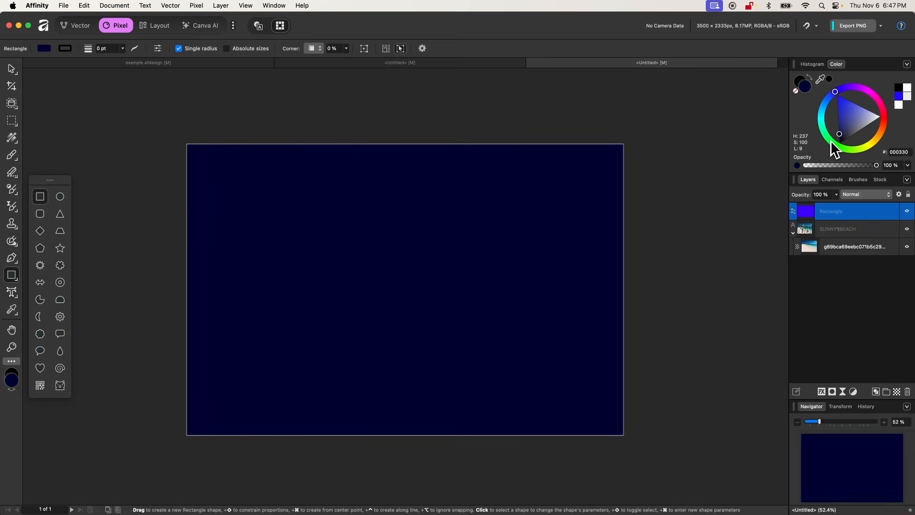
# Place the navy rectangle beneath the SUNNY BEACH layer as a background and select the text.
pyautogui.moveTo(808, 209); pyautogui.dragTo(831, 278)
pyautogui.scroll(2, 429, 286)
pyautogui.click(12, 69)
pyautogui.click(345, 240)
pyautogui.scroll(3, 411, 251)
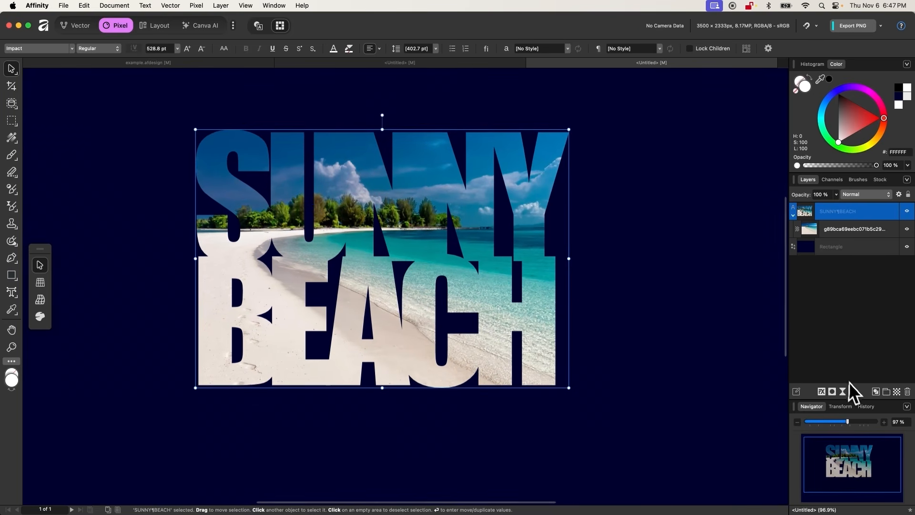
# Add a Brightness and Contrast adjustment to the clipped beach photo with brightness 21% and contrast 12%, and collapse the text layer.
pyautogui.click(841, 231)
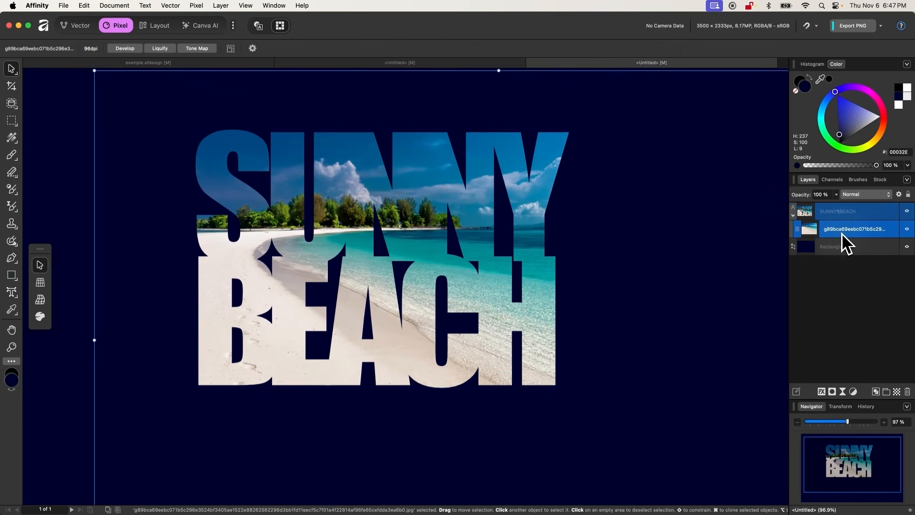
pyautogui.click(853, 391)
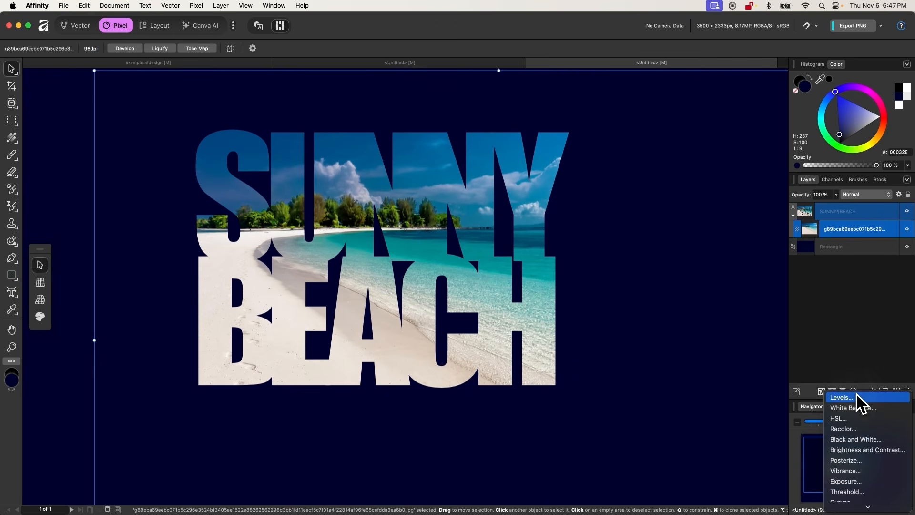
pyautogui.click(859, 449)
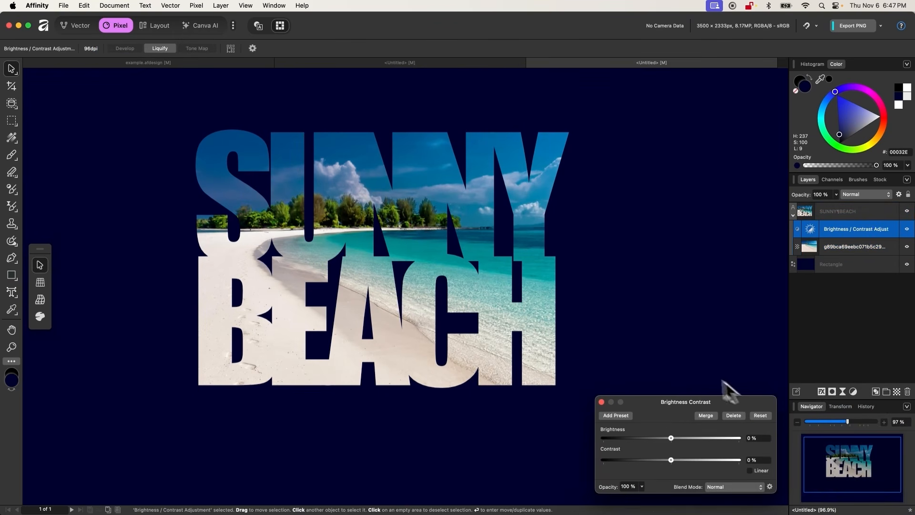
pyautogui.moveTo(673, 439); pyautogui.dragTo(678, 463)
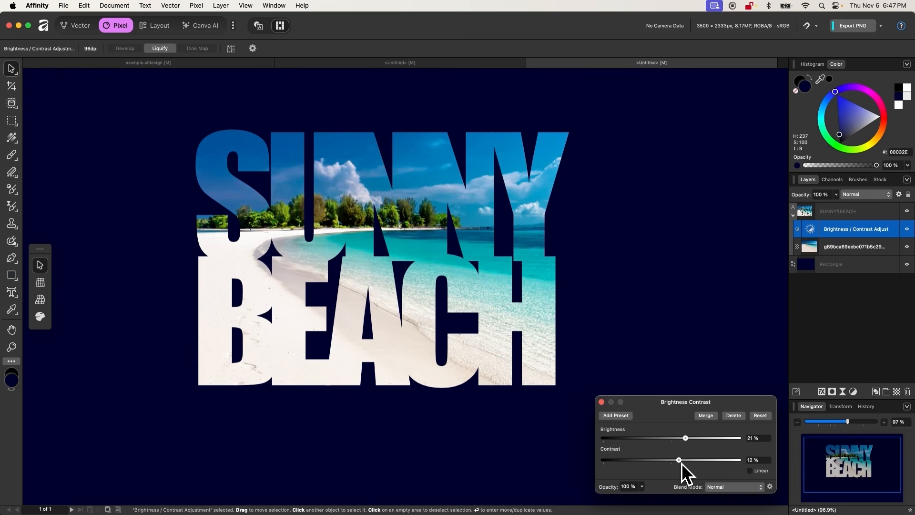
pyautogui.click(602, 402)
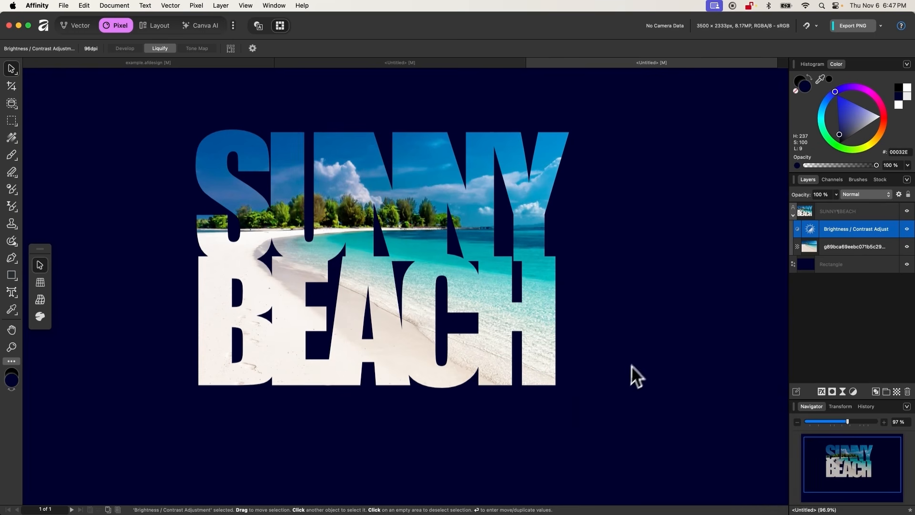
pyautogui.press('super+minus')
pyautogui.click(793, 216)
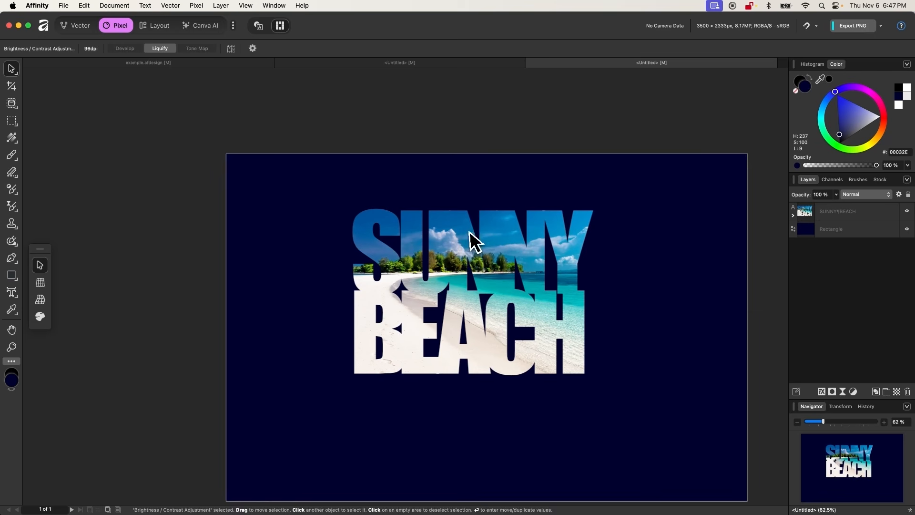
pyautogui.scroll(-2, 468, 233)
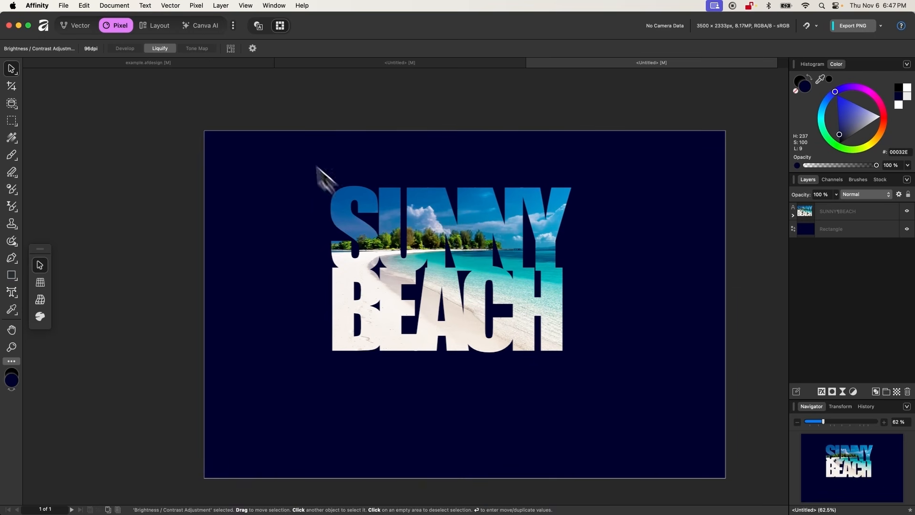
# Switch to the example.afdesign document and check that the fox is selectable as one group.
pyautogui.click(183, 64)
pyautogui.click(478, 297)
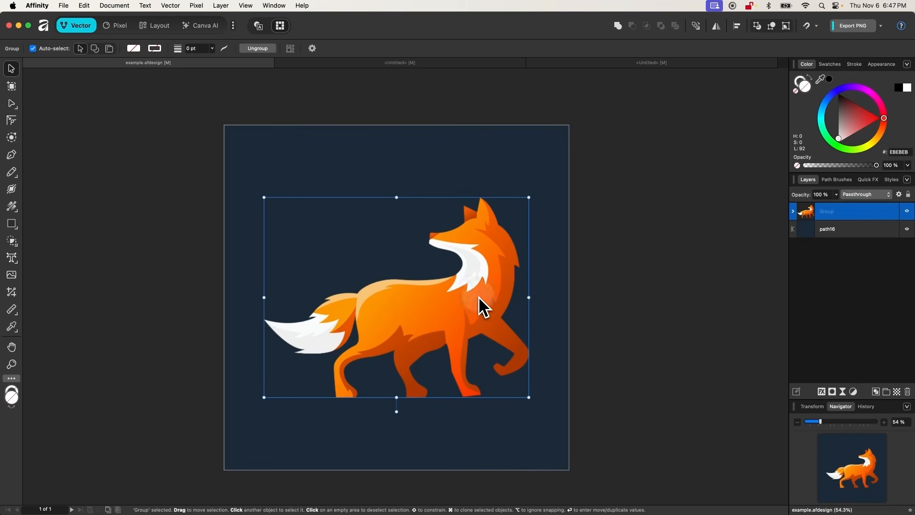
pyautogui.scroll(2, 432, 276)
pyautogui.click(688, 294)
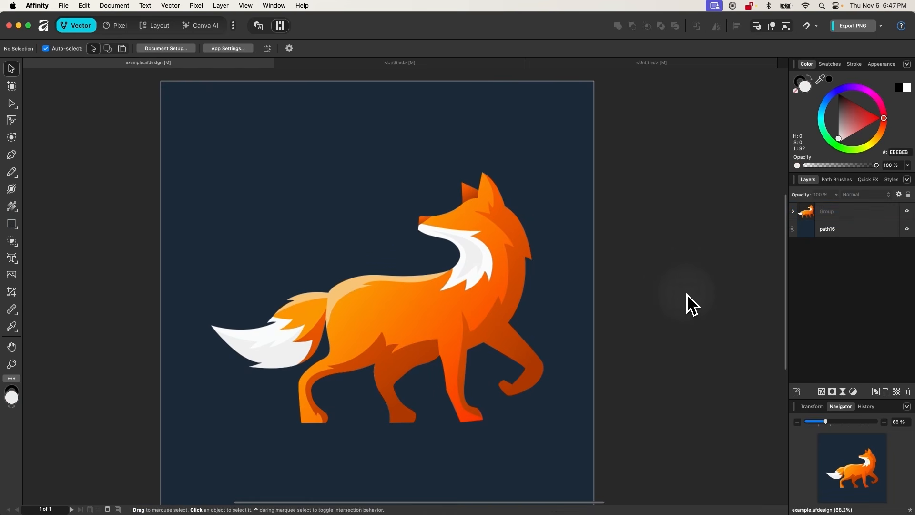
pyautogui.click(466, 309)
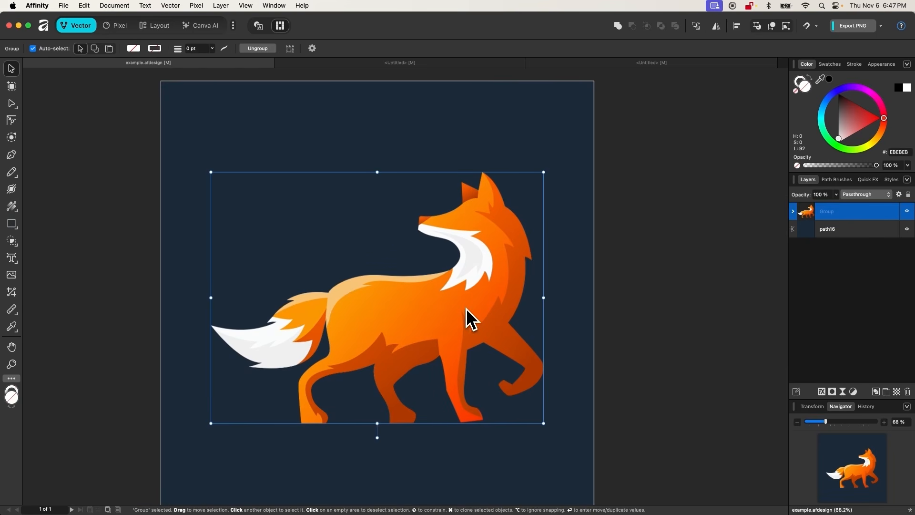
pyautogui.click(675, 307)
# Draw a circle over the fox's chest and body and clip the fox group inside it.
pyautogui.click(11, 228)
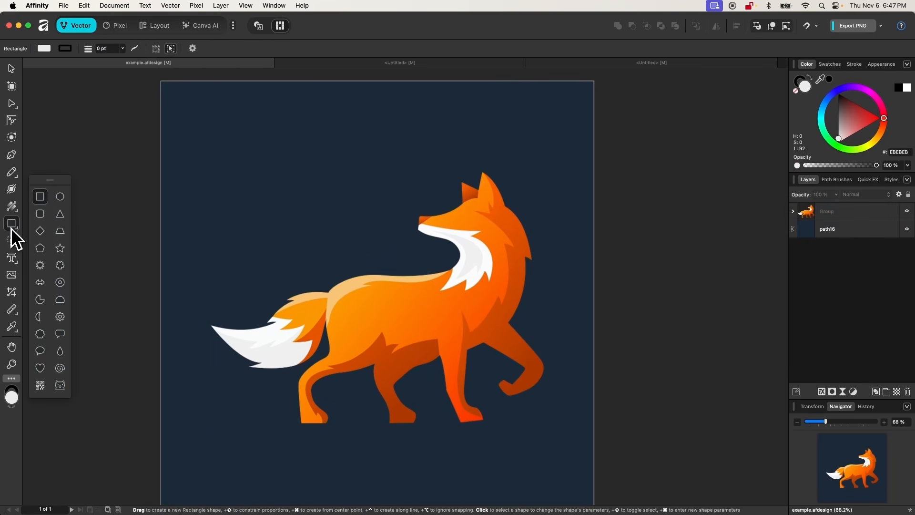
pyautogui.click(61, 198)
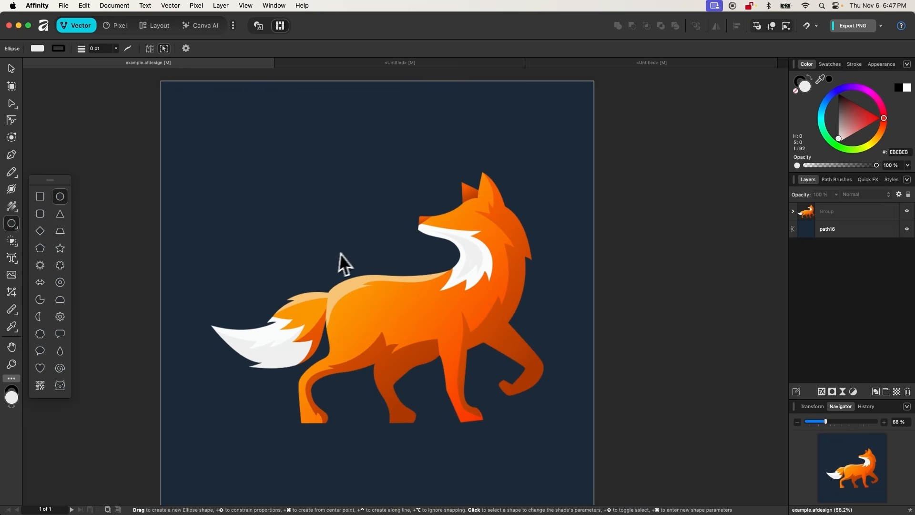
pyautogui.moveTo(364, 223); pyautogui.dragTo(560, 420)
pyautogui.click(11, 68)
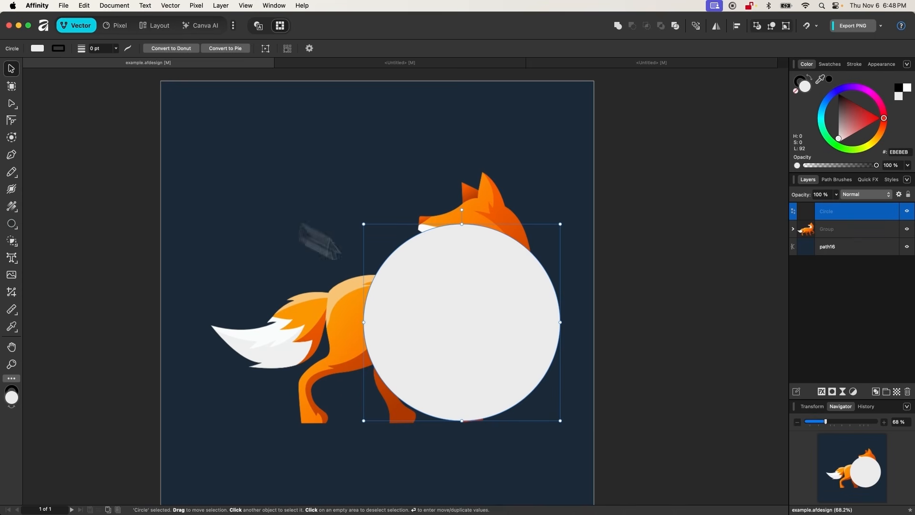
pyautogui.moveTo(513, 341); pyautogui.dragTo(484, 317)
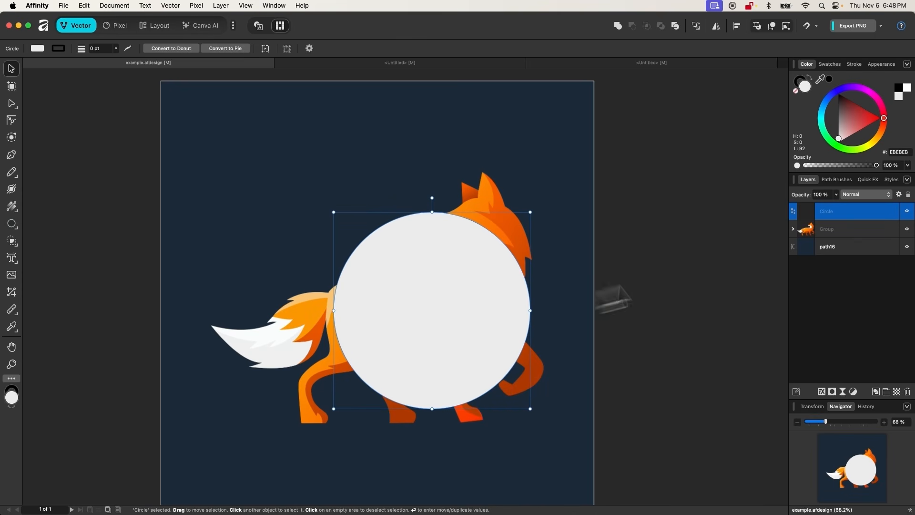
pyautogui.click(813, 234)
pyautogui.moveTo(847, 217); pyautogui.dragTo(847, 214)
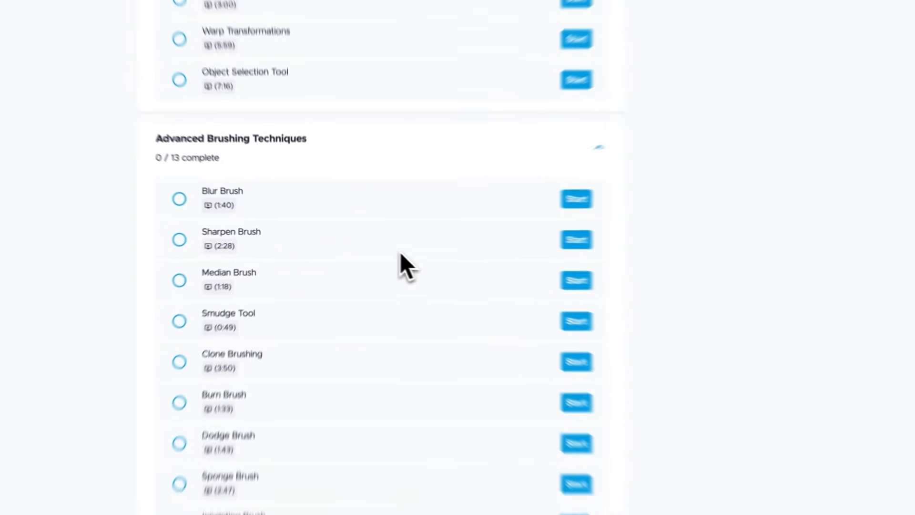
pyautogui.scroll(-12, 400, 251)
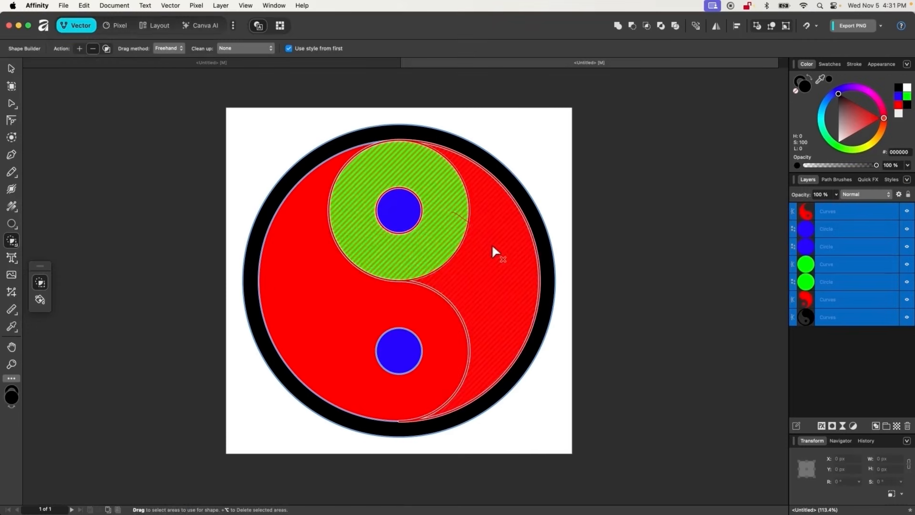
pyautogui.click(494, 247)
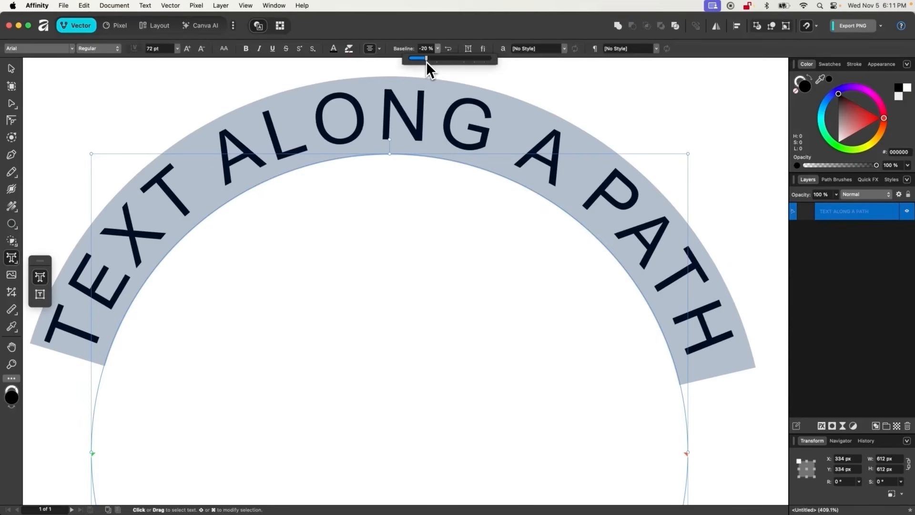
pyautogui.moveTo(428, 61); pyautogui.dragTo(463, 65)
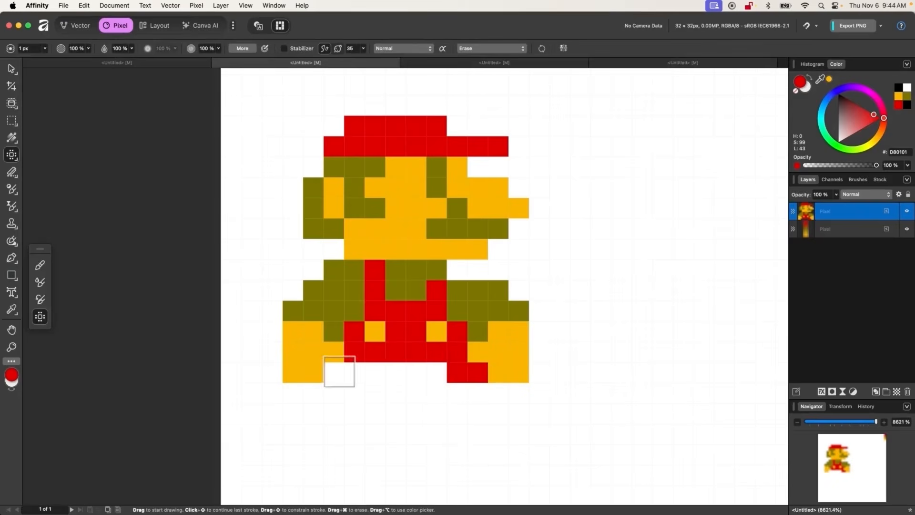
pyautogui.moveTo(339, 372); pyautogui.dragTo(405, 384)
pyautogui.moveTo(465, 403); pyautogui.dragTo(509, 425)
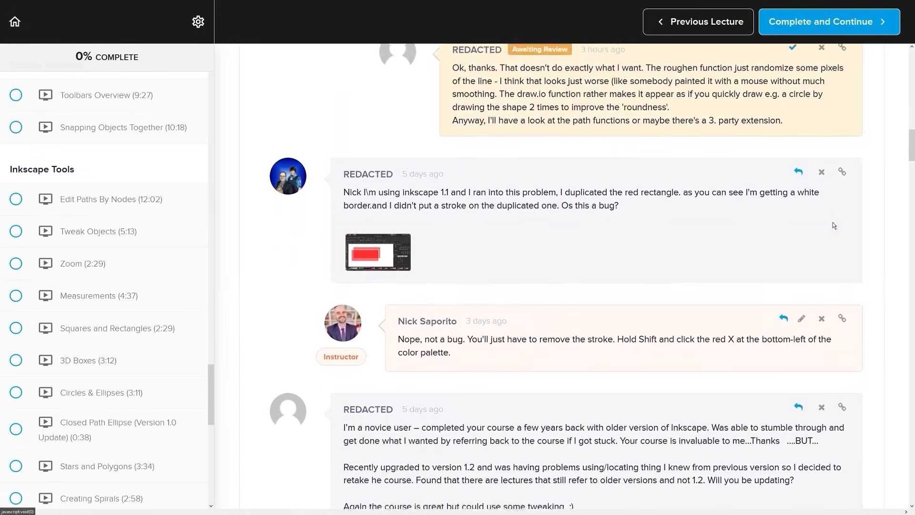
pyautogui.scroll(-10, 833, 225)
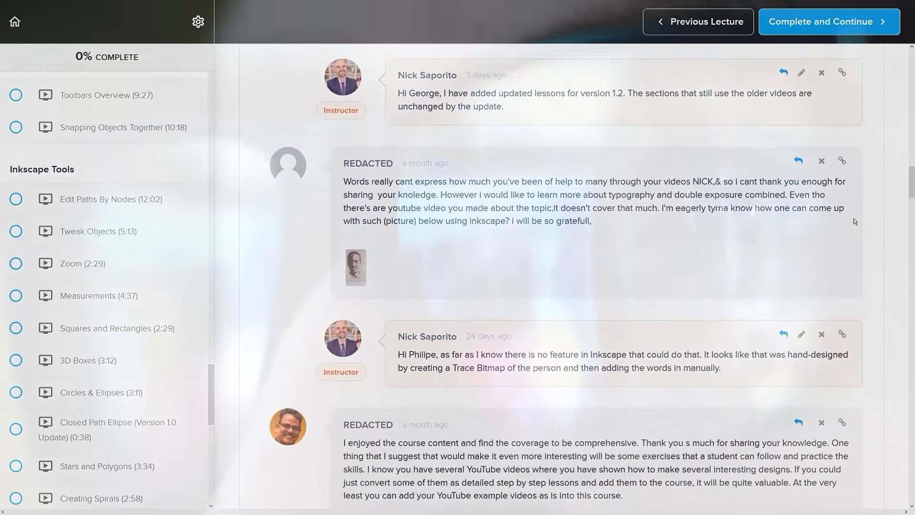
pyautogui.scroll(-3, 854, 221)
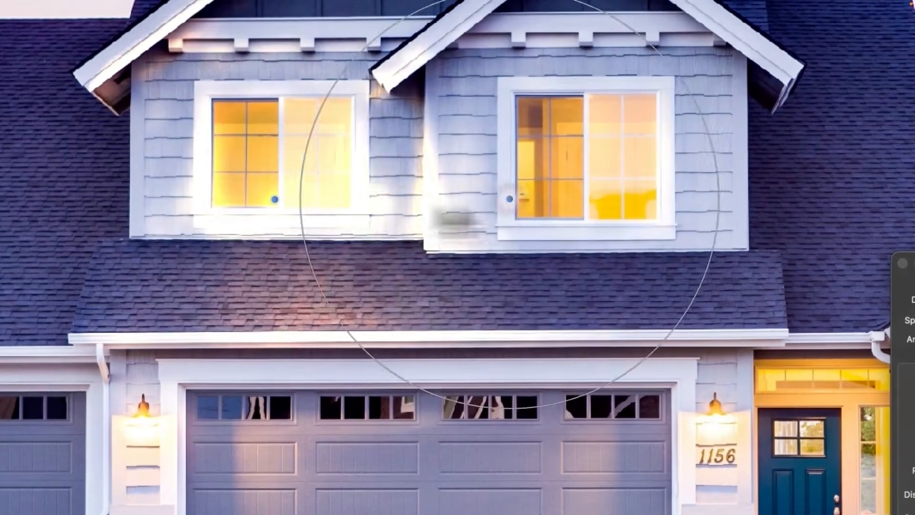
pyautogui.moveTo(509, 199); pyautogui.dragTo(600, 193)
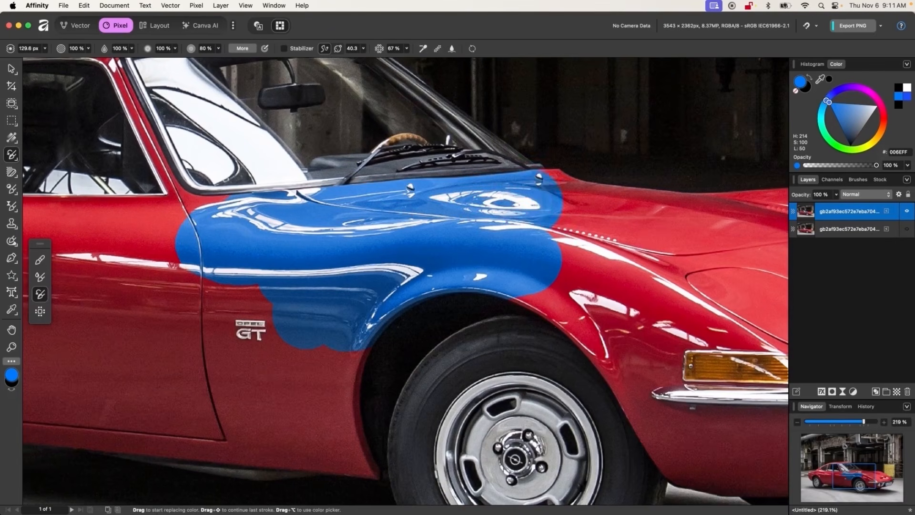
pyautogui.moveTo(548, 210); pyautogui.dragTo(639, 224)
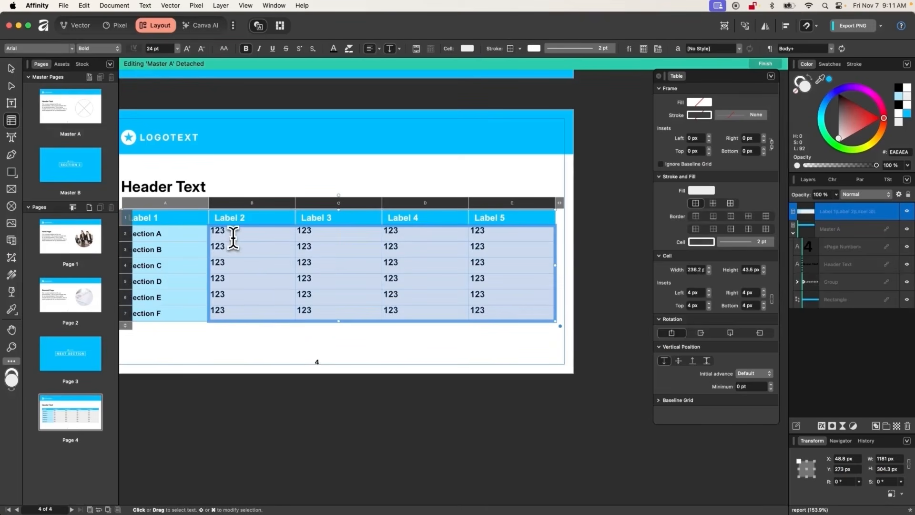
pyautogui.click(678, 361)
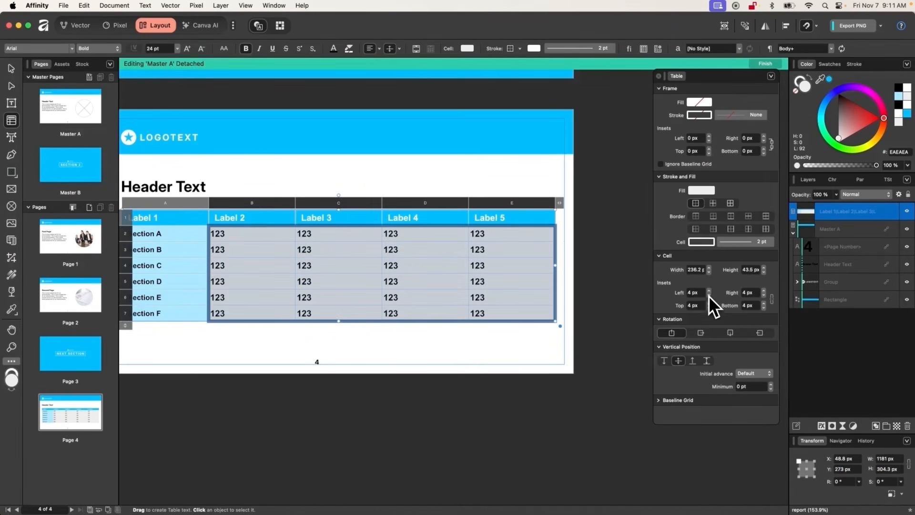